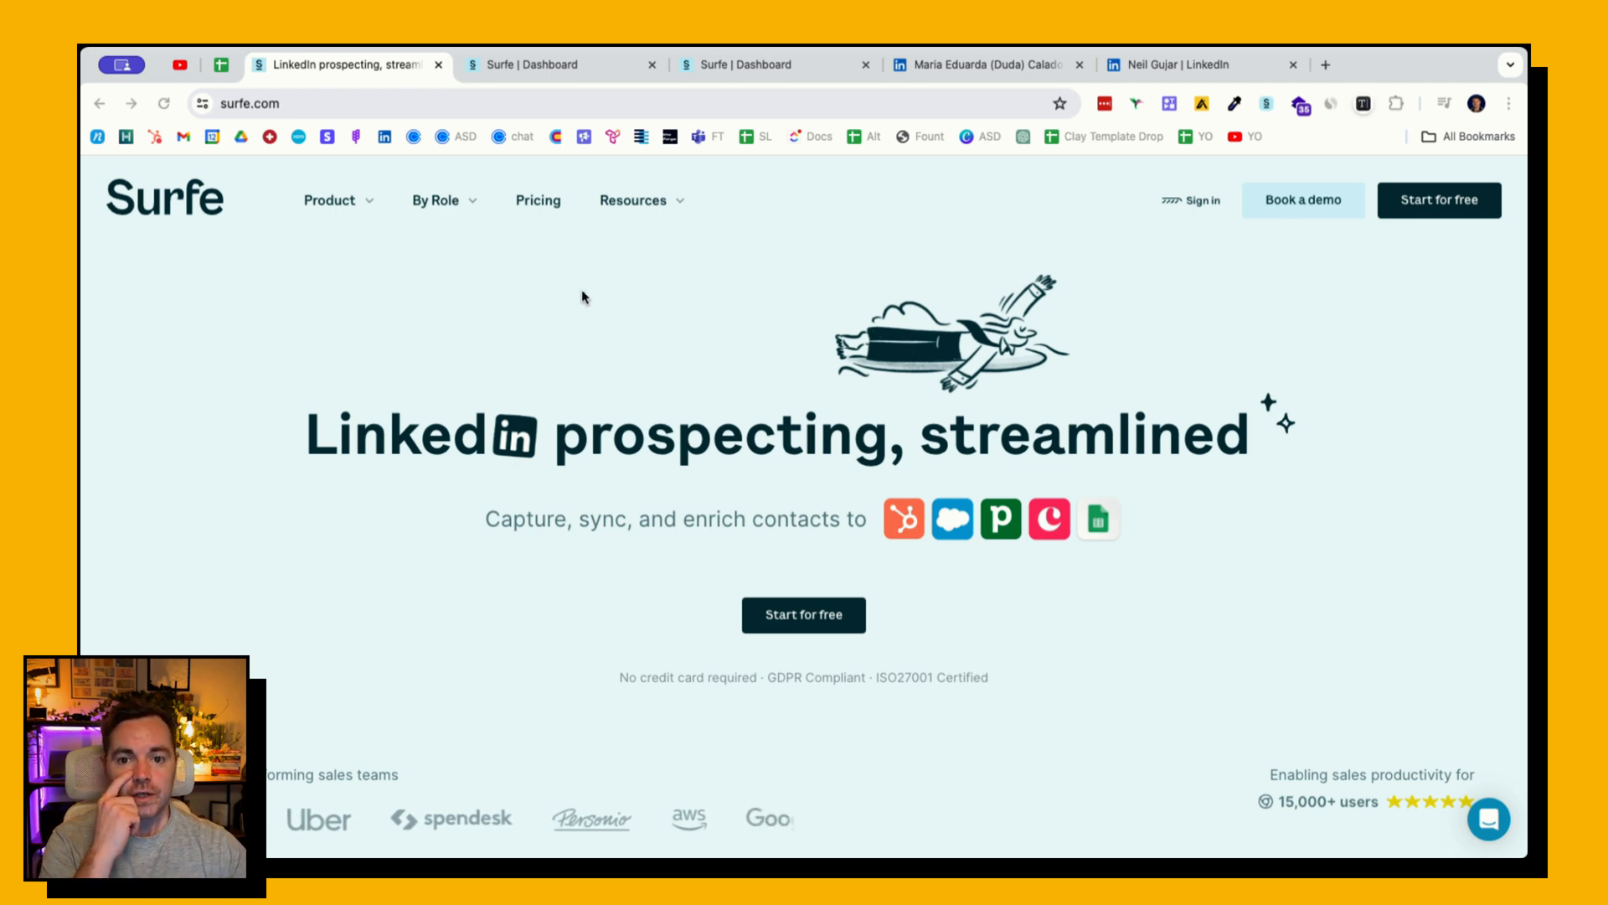
# - Review the enabled Surfe features and the mapping of LinkedIn contact data to HubSpot properties
pyautogui.click(529, 65)
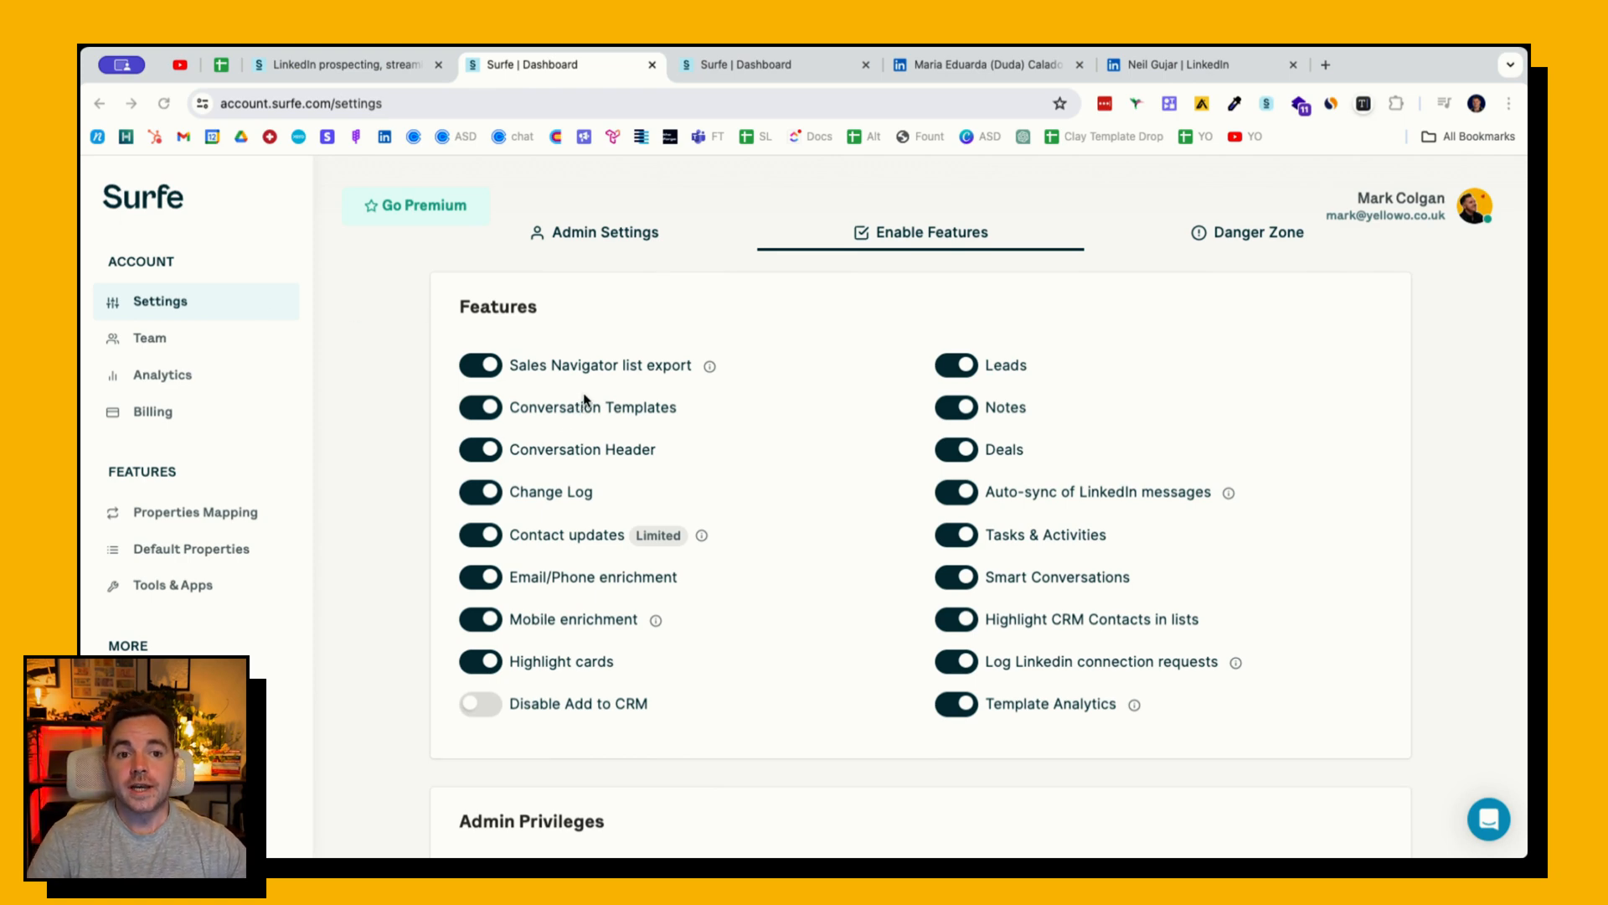
pyautogui.click(747, 71)
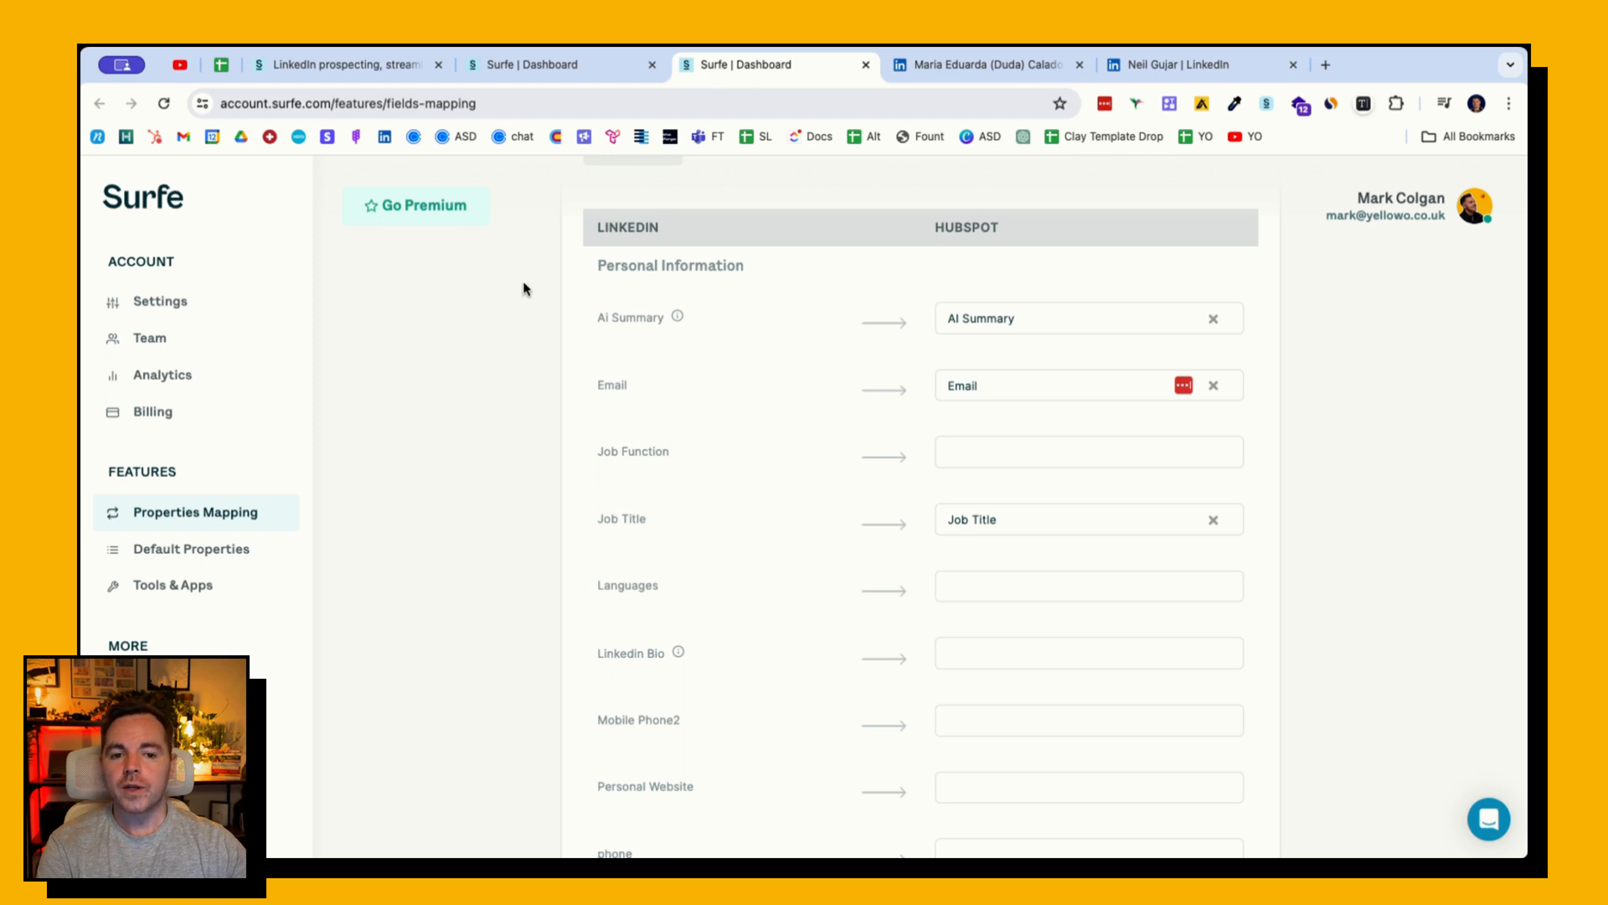
pyautogui.scroll(5, 525, 289)
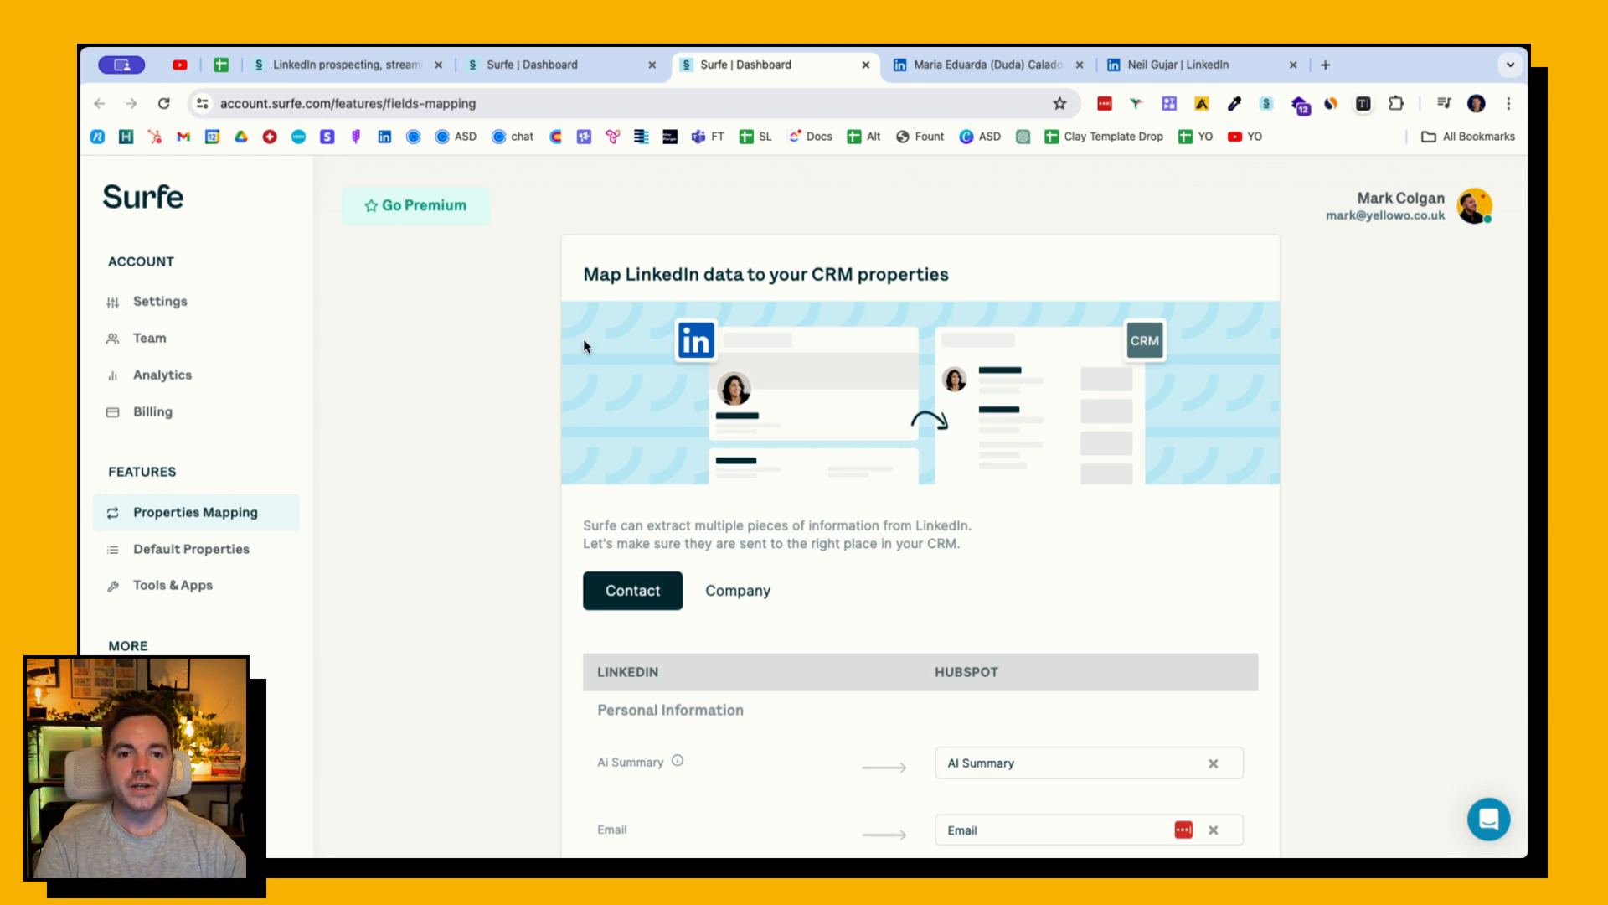
pyautogui.scroll(-5, 722, 362)
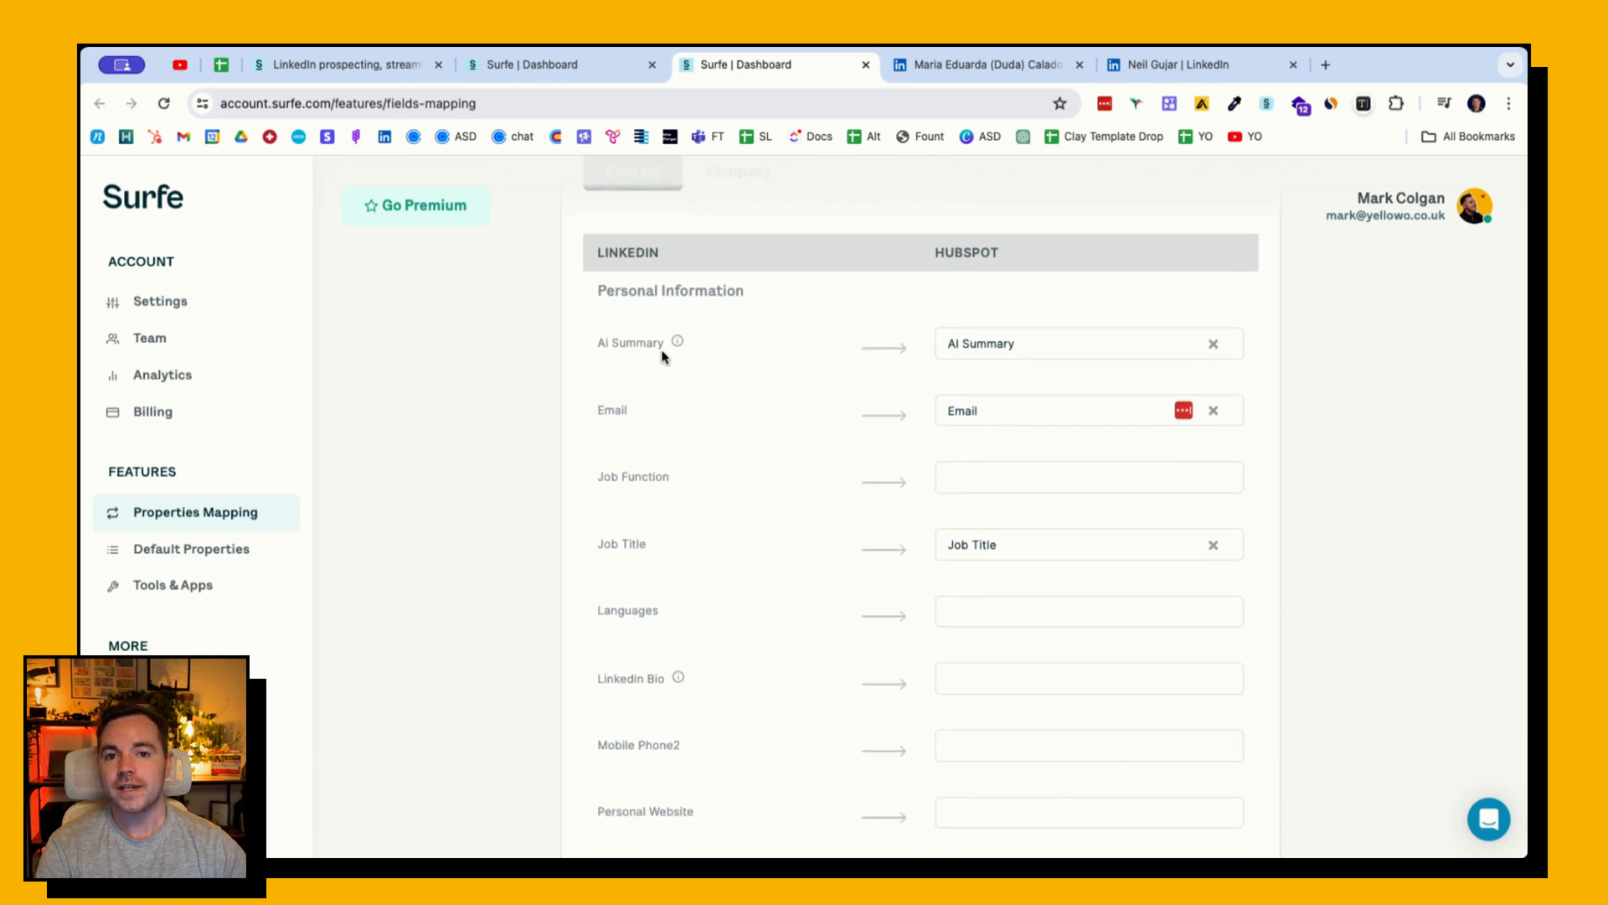
pyautogui.moveTo(675, 348)
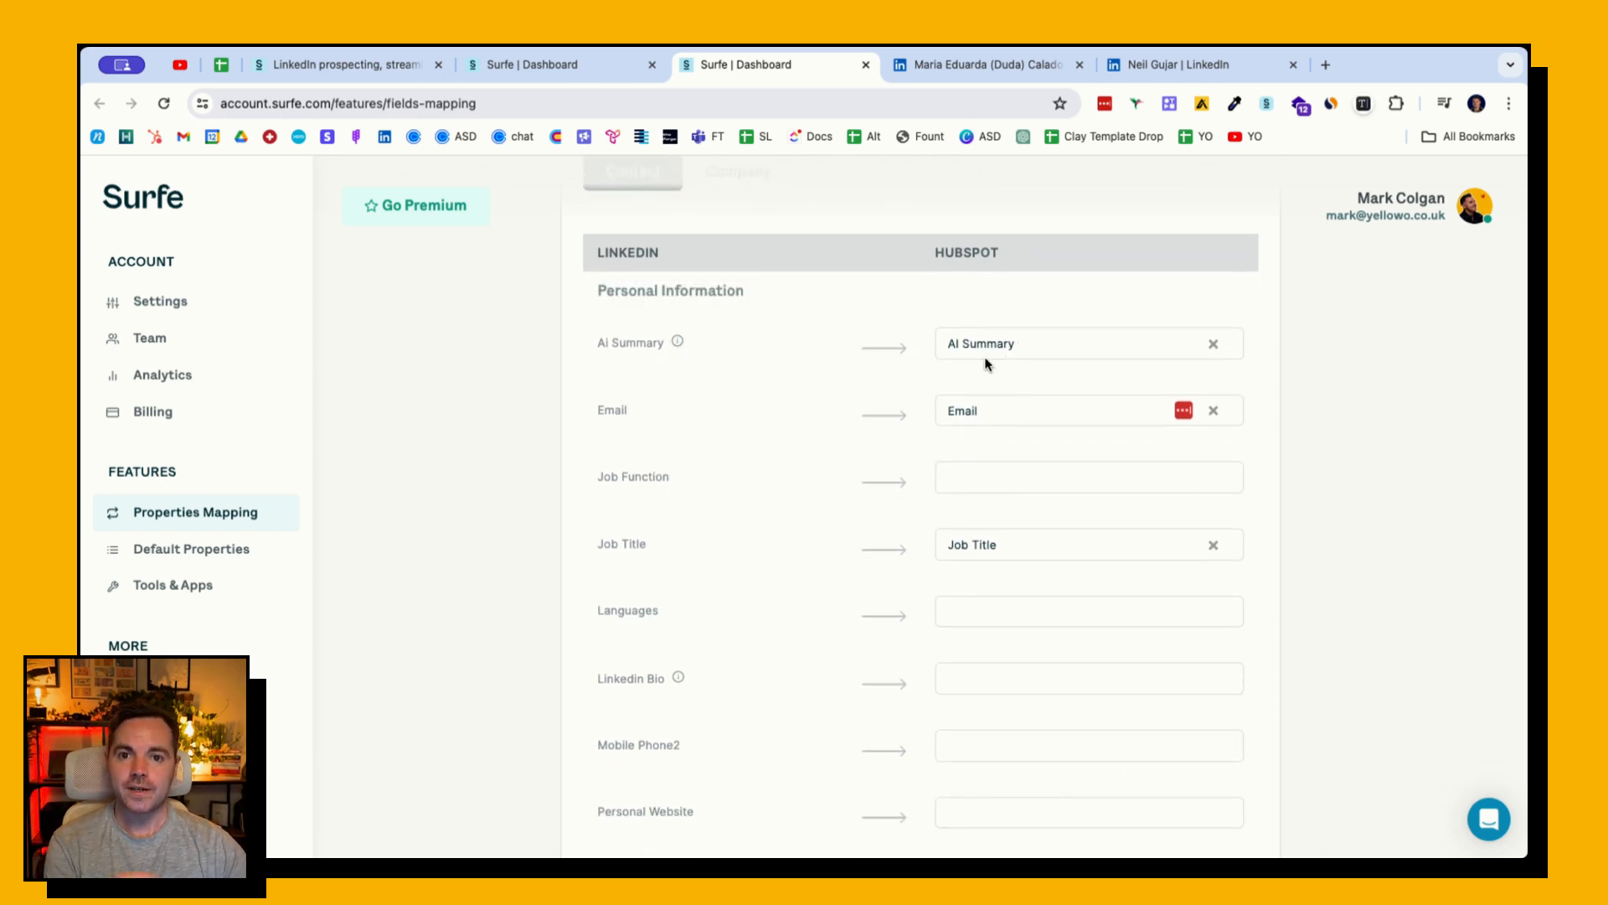
pyautogui.scroll(-1, 987, 363)
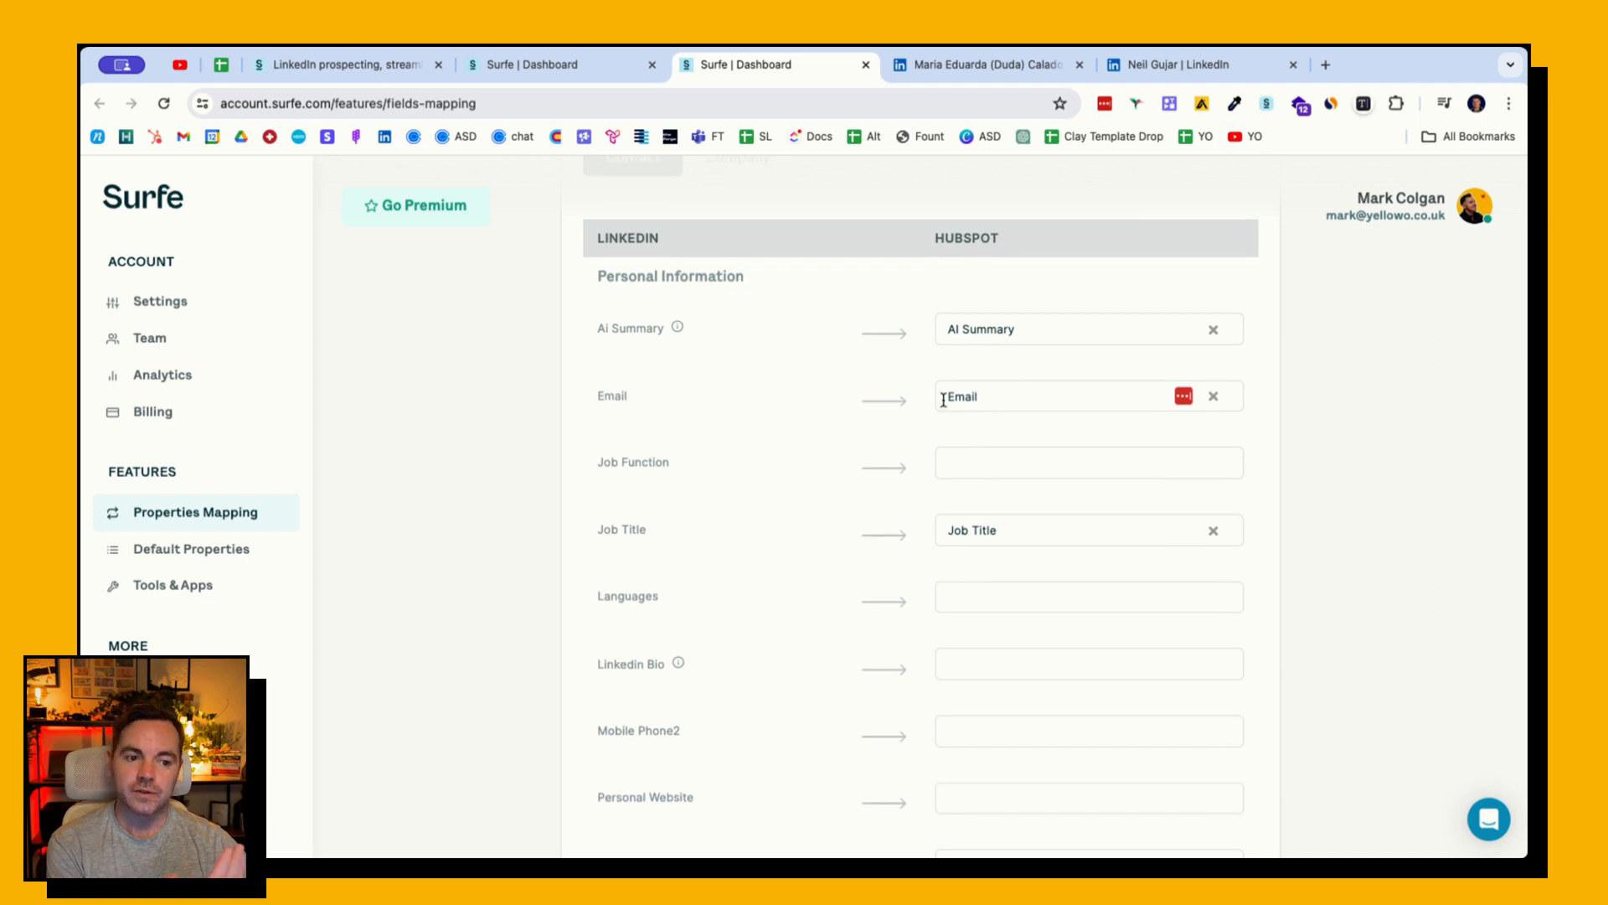
pyautogui.scroll(-2, 689, 460)
pyautogui.scroll(-5, 729, 410)
pyautogui.scroll(12, 714, 406)
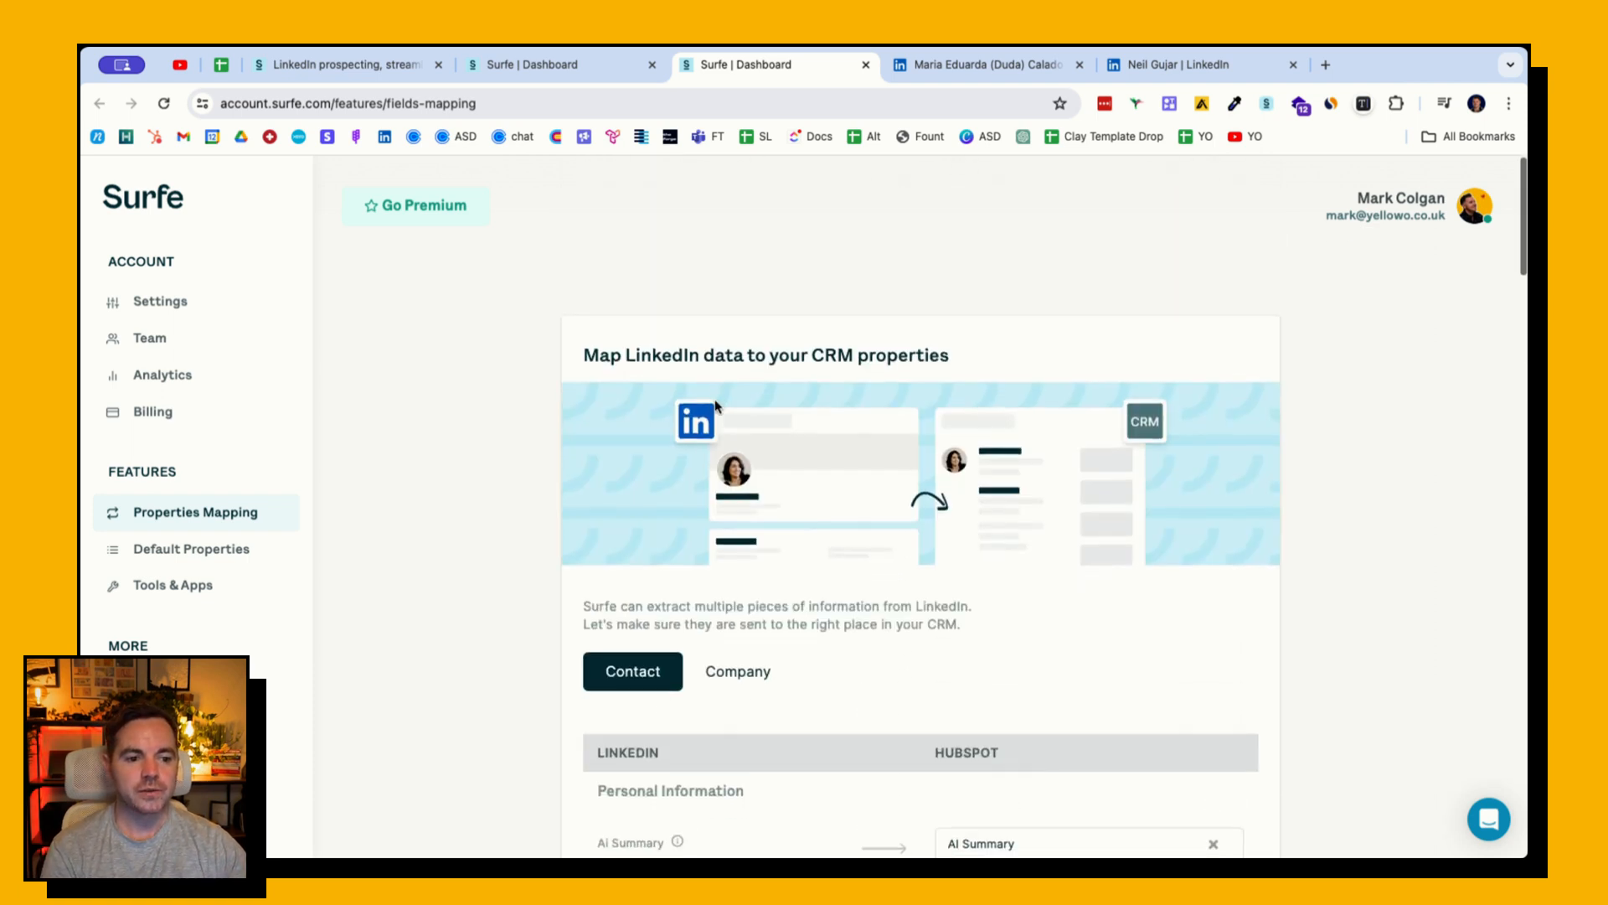
# - Examine the mapping of LinkedIn company data to HubSpot properties
pyautogui.scroll(-1, 715, 406)
pyautogui.click(738, 624)
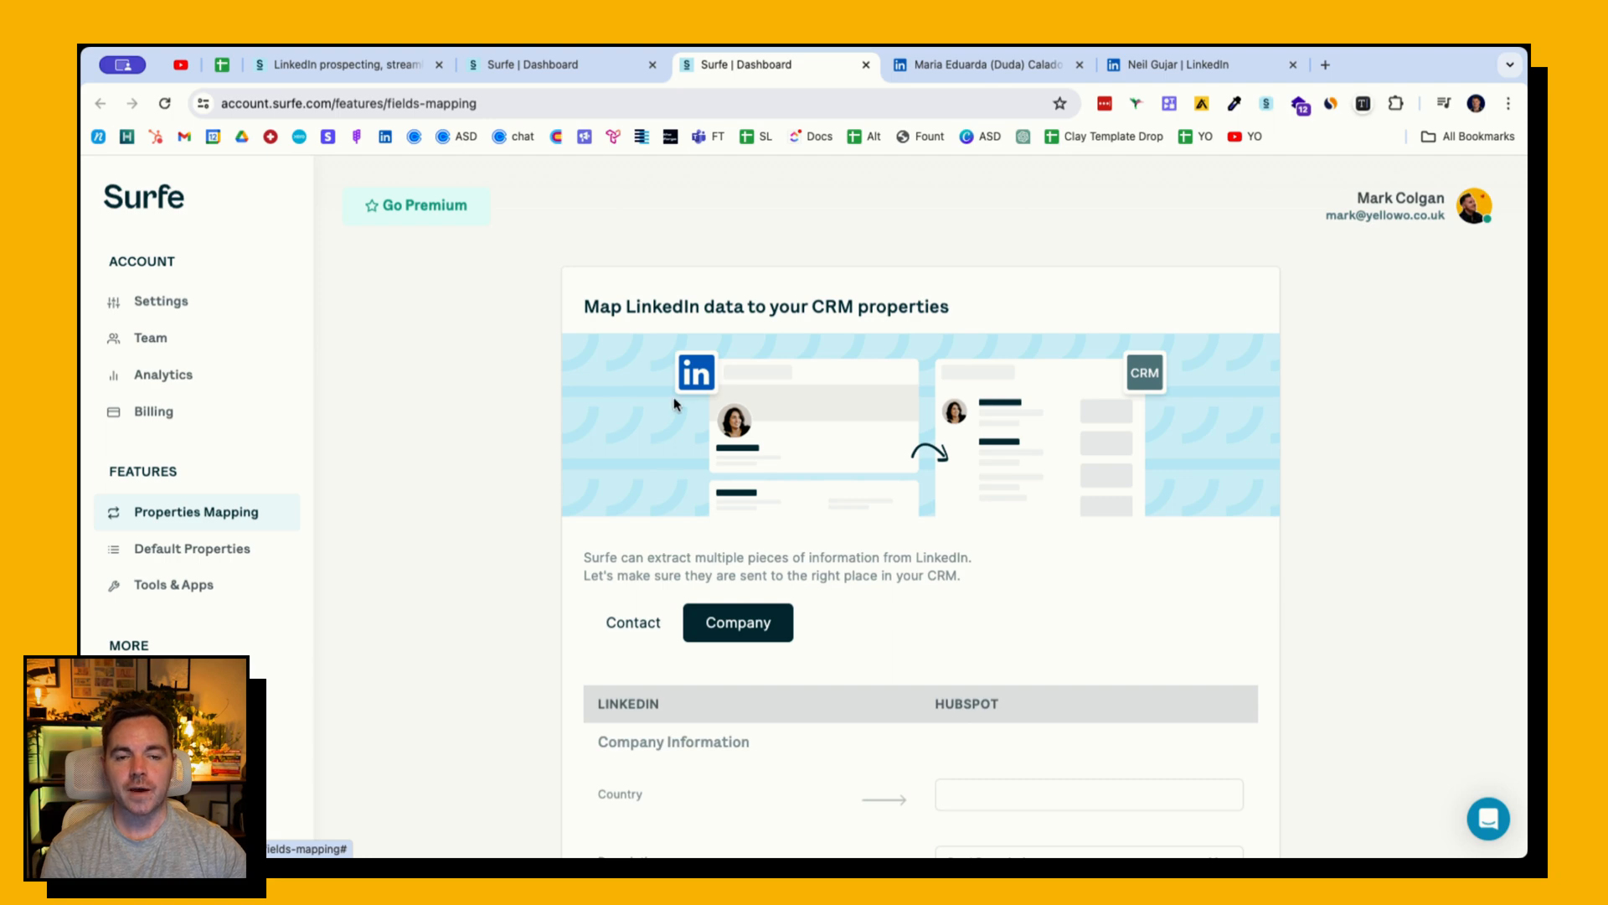
pyautogui.scroll(-6, 677, 399)
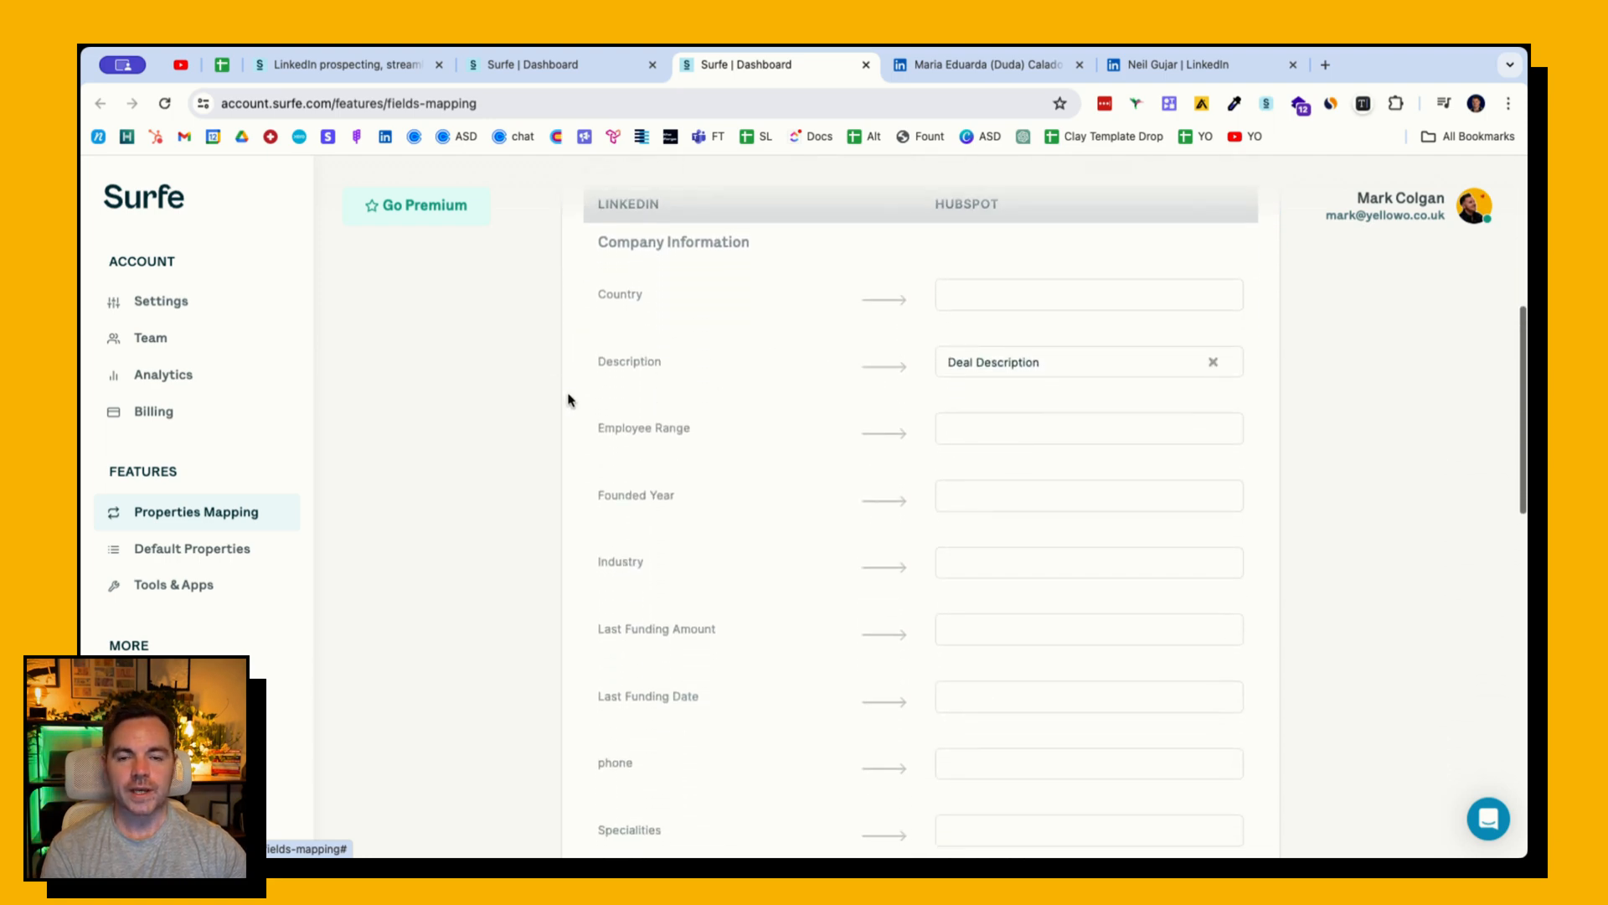
pyautogui.scroll(-7, 636, 360)
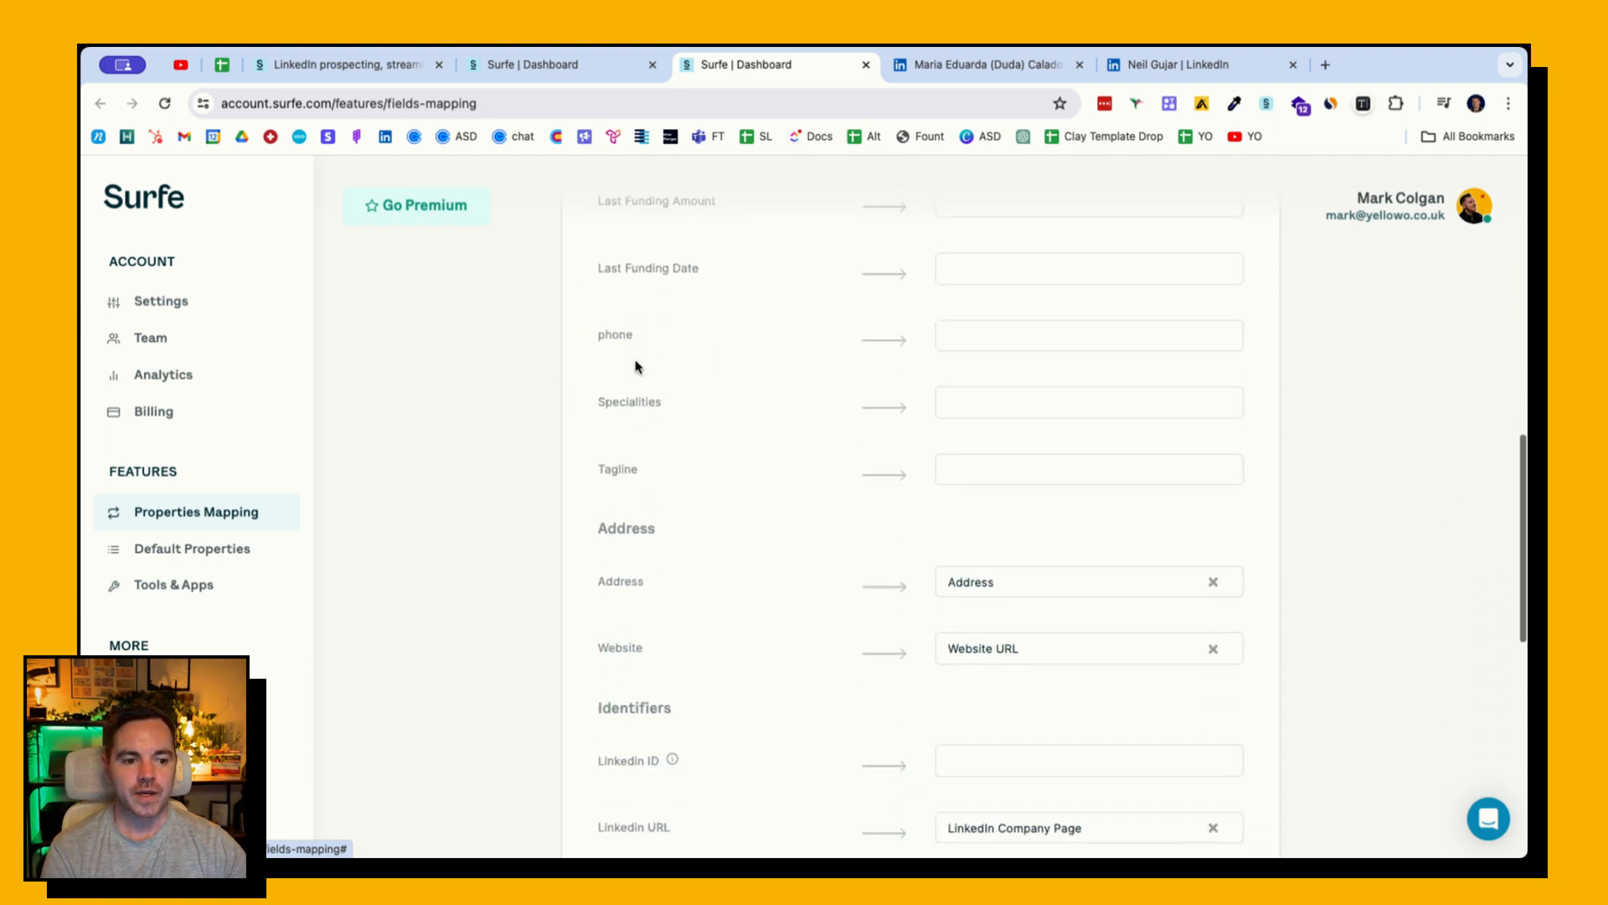
pyautogui.scroll(12, 638, 365)
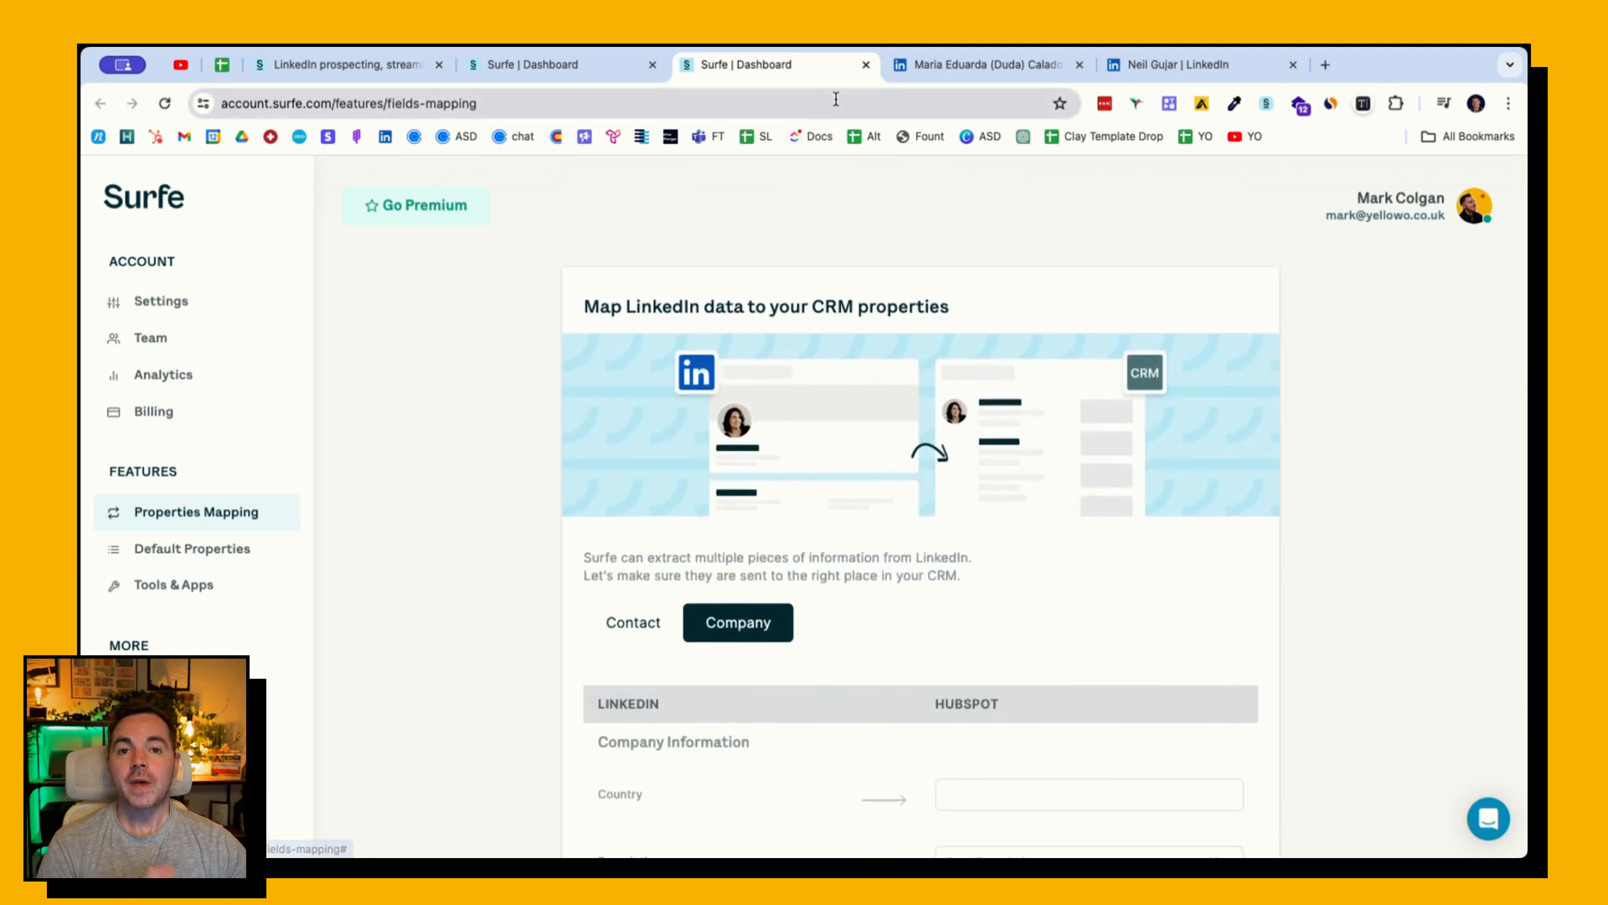
# - Switch to the LinkedIn profile of Pemo's Compliance Officer and add the person to the CRM as a contact
pyautogui.click(955, 67)
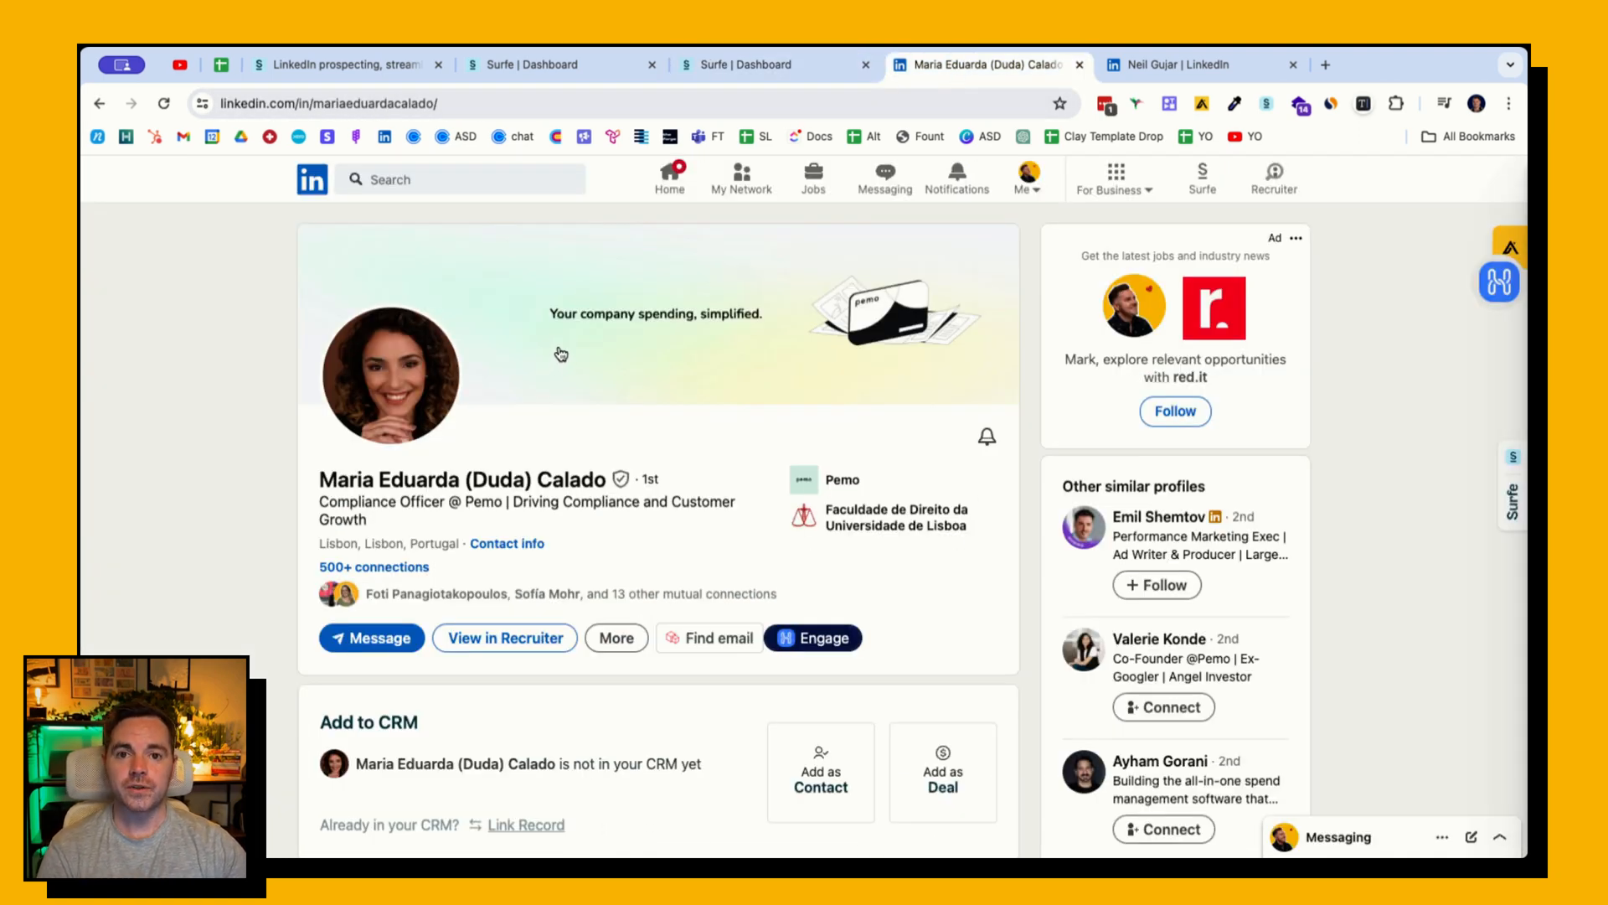
pyautogui.scroll(-3, 552, 444)
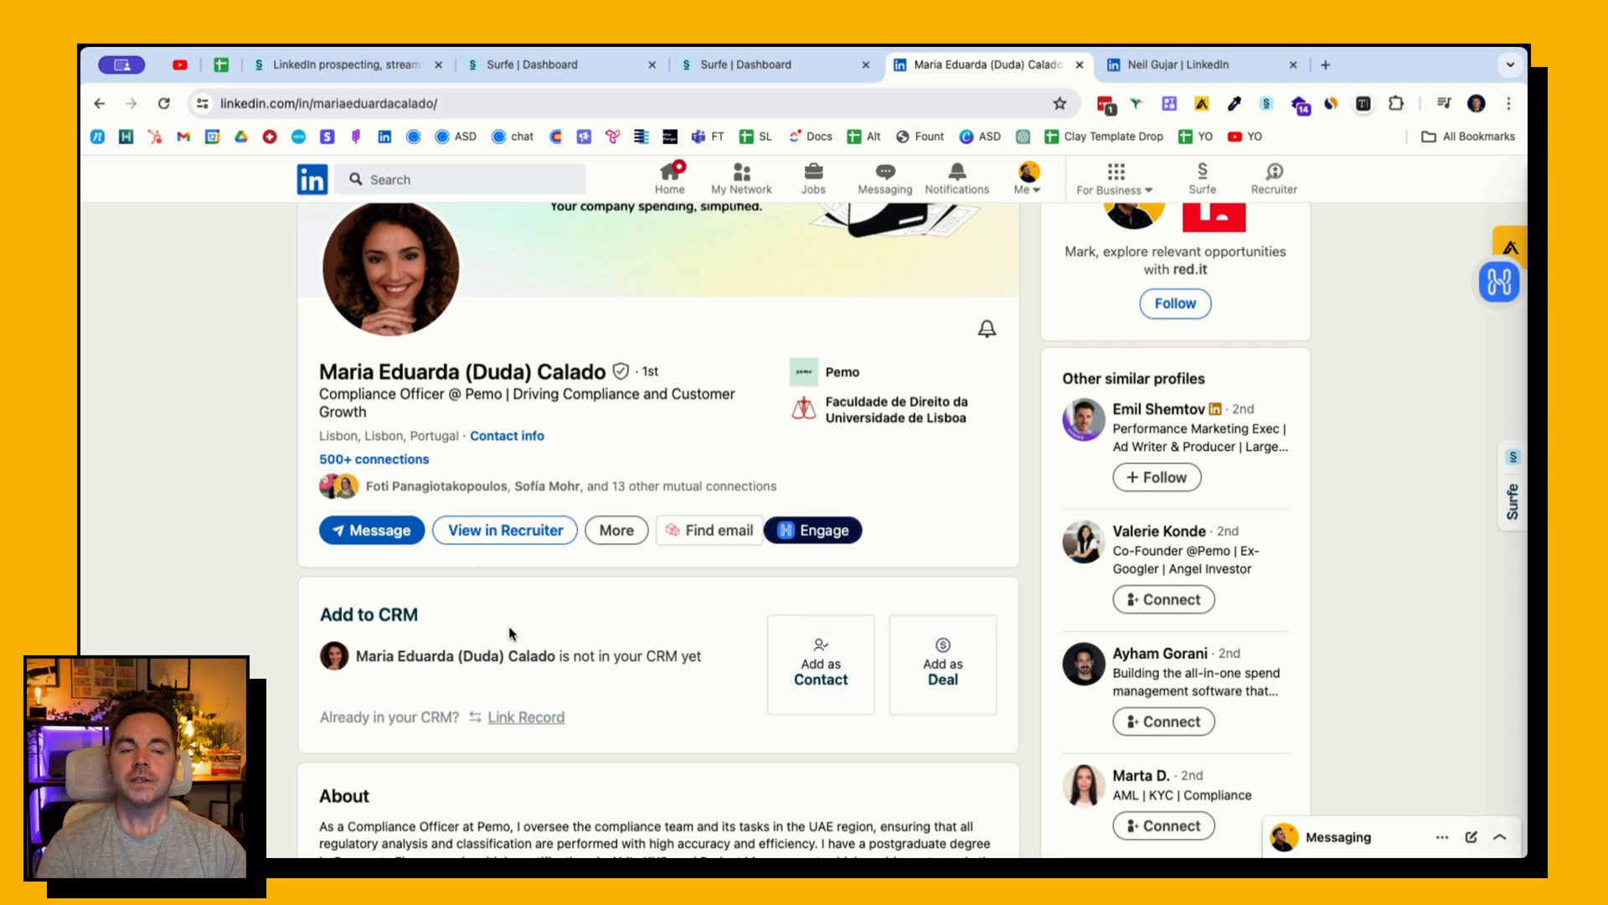
pyautogui.click(819, 662)
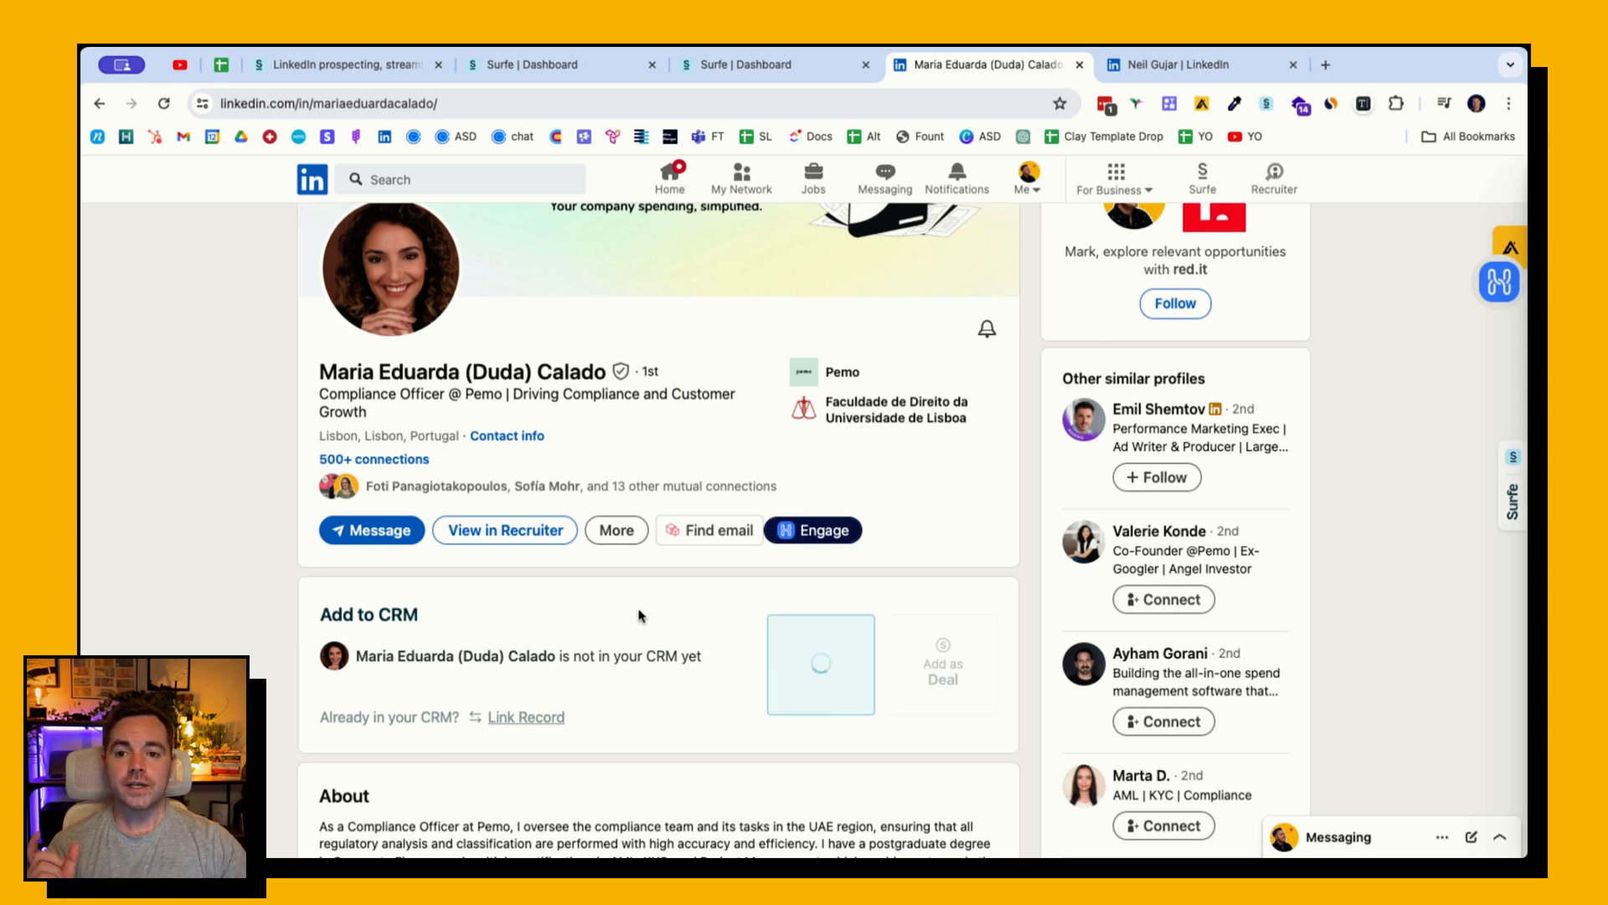
# - Set the new contact's lifecycle stage to Marketing Qualified Lead
pyautogui.scroll(-3, 624, 602)
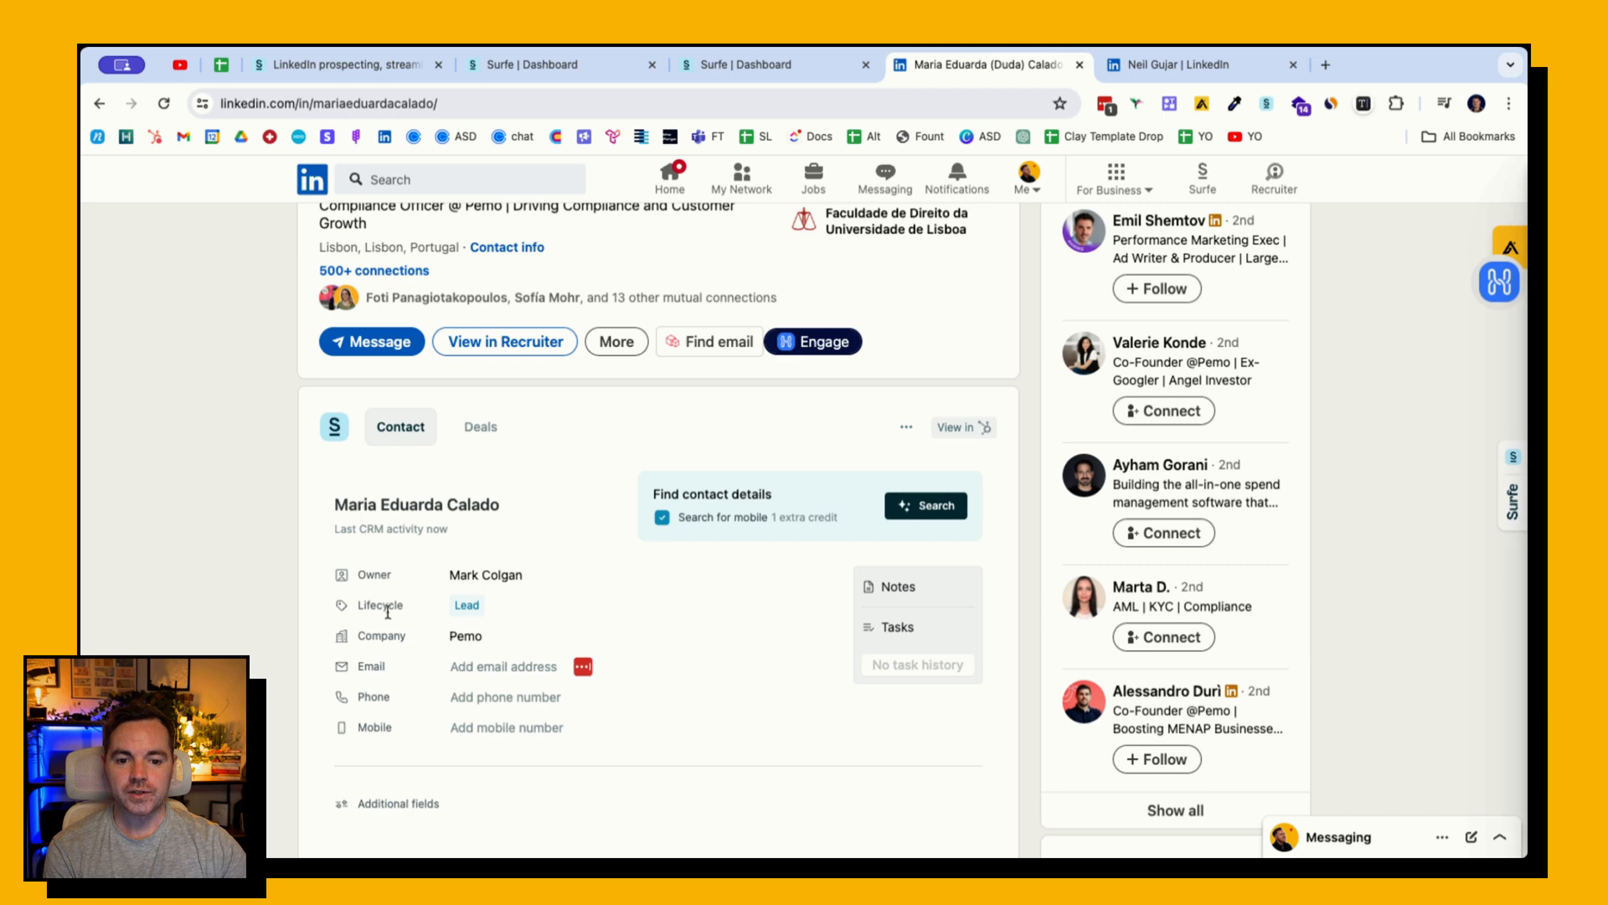
pyautogui.click(471, 609)
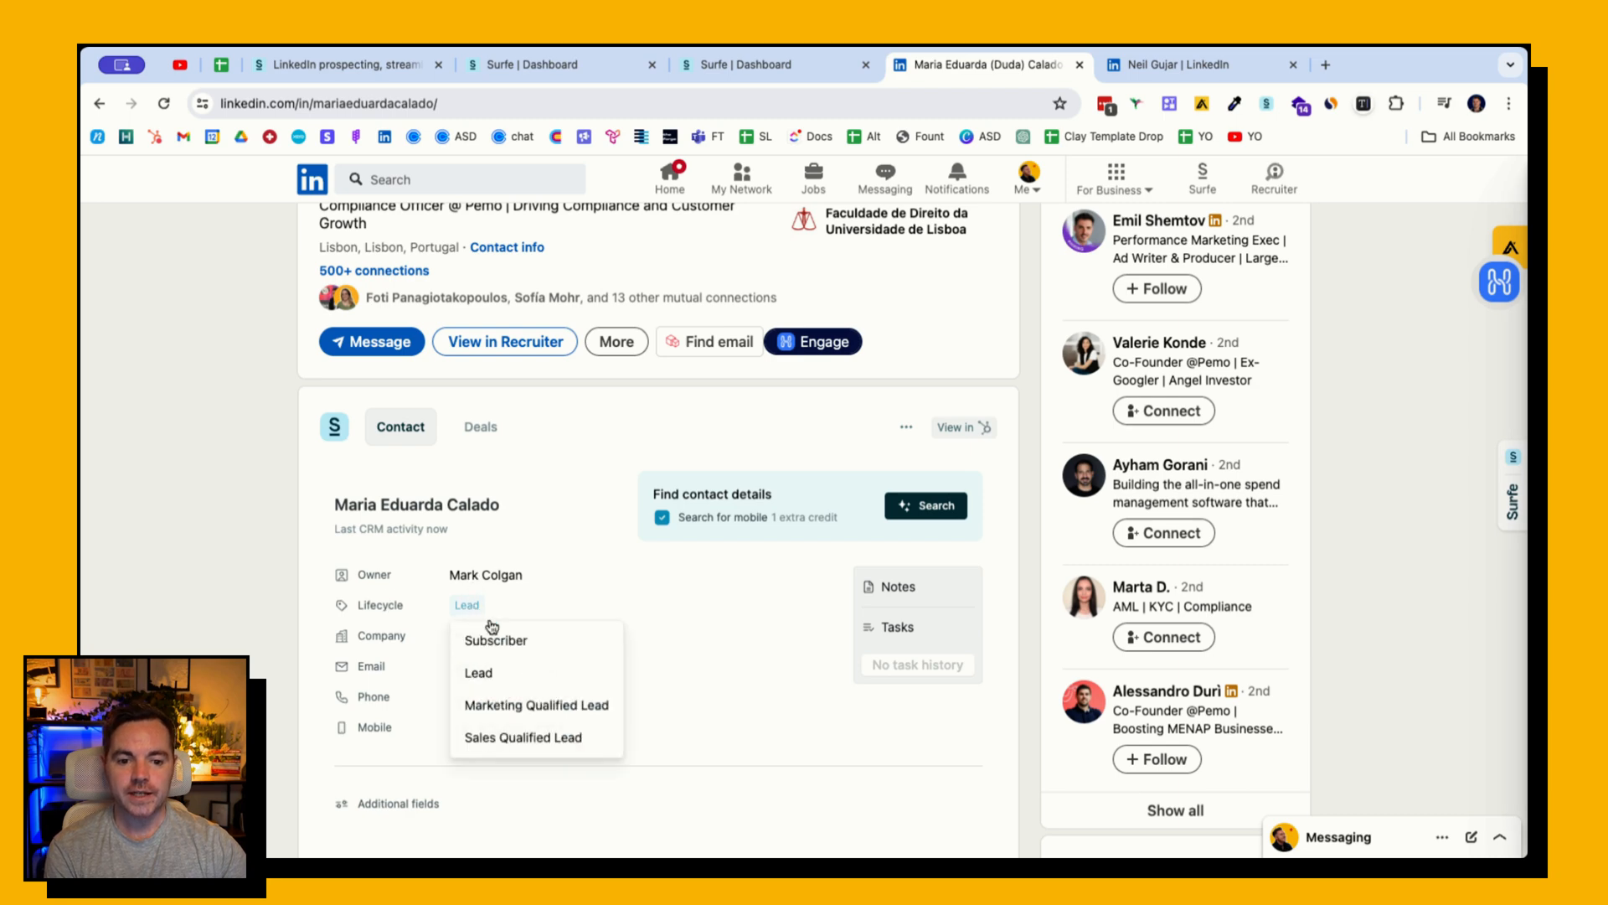
pyautogui.click(490, 702)
# - Exclude the mobile number from the contact details search and find the contact's email and phone
pyautogui.scroll(-1, 472, 578)
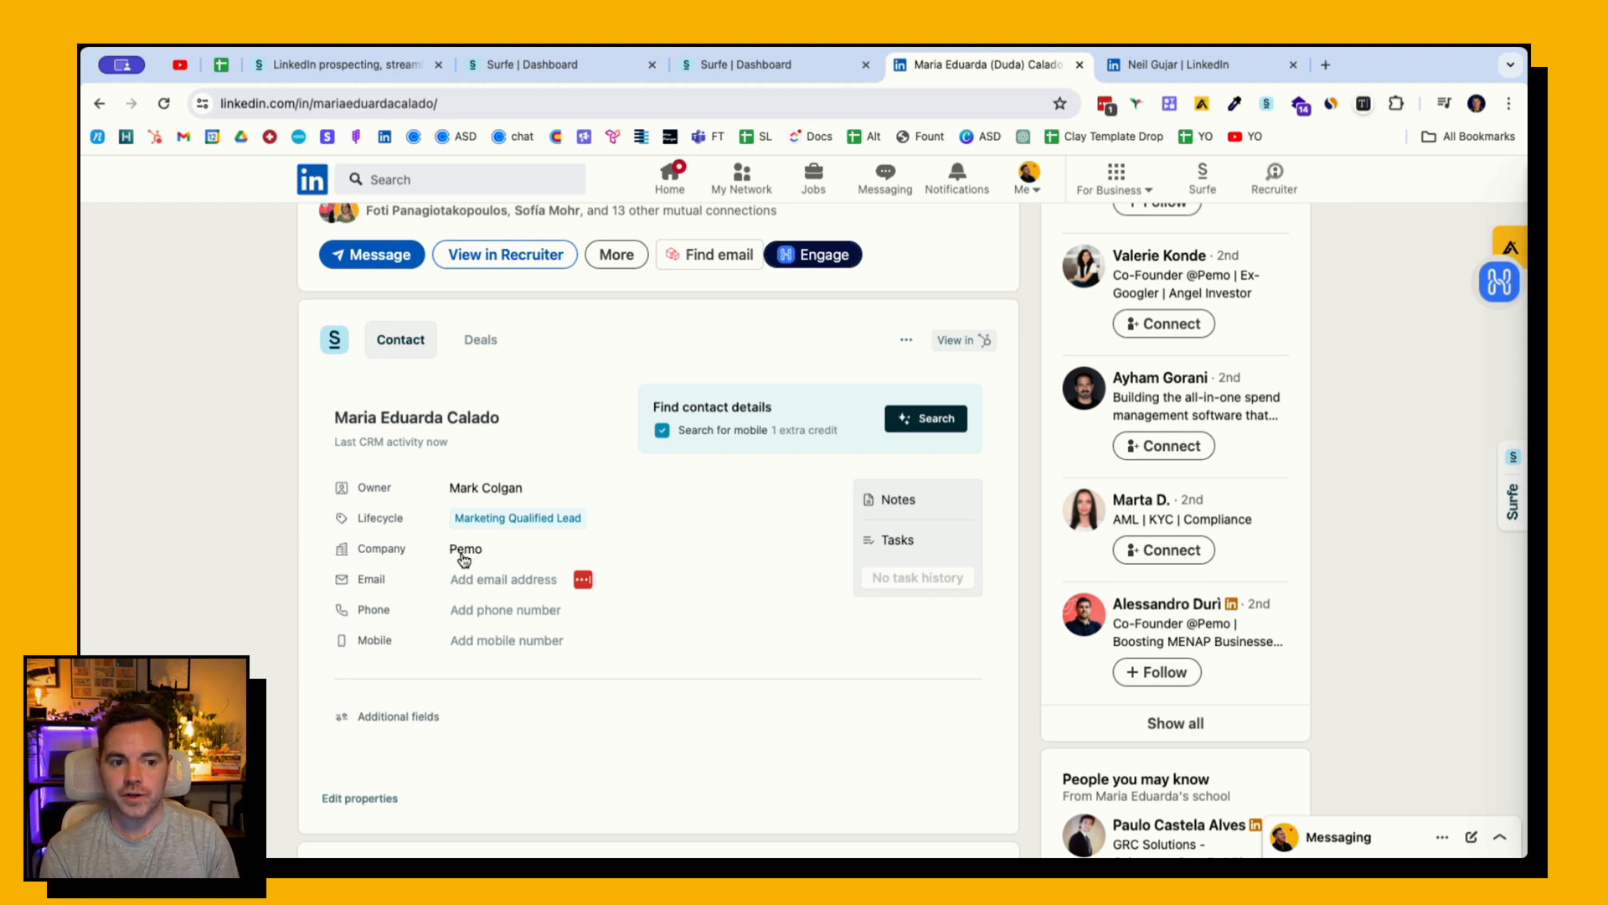
pyautogui.click(661, 430)
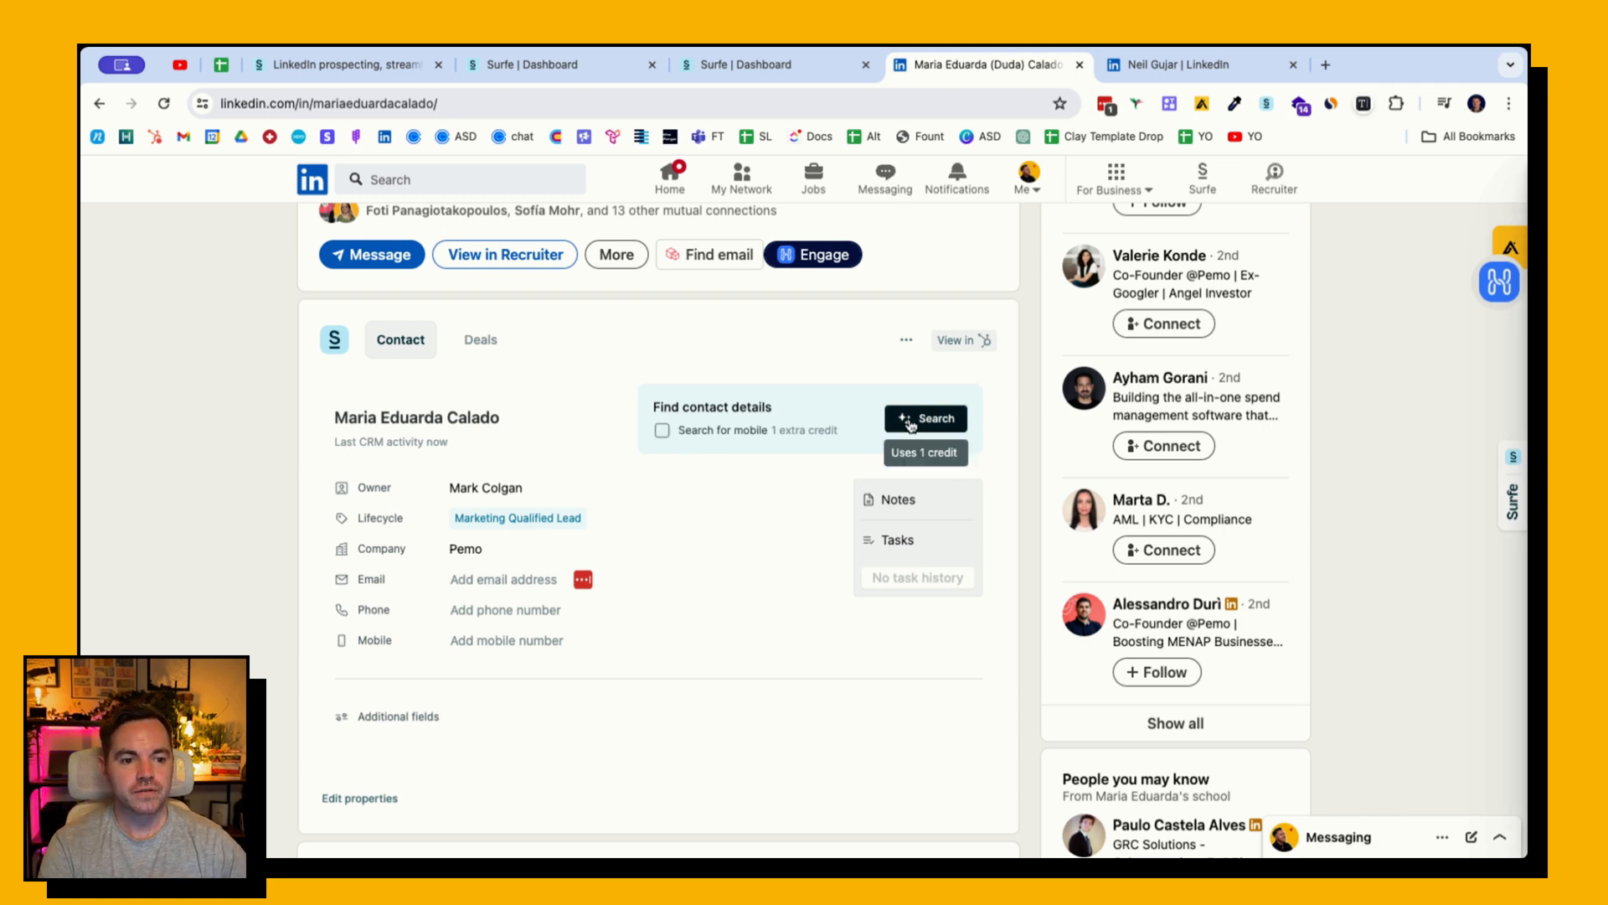
pyautogui.click(910, 425)
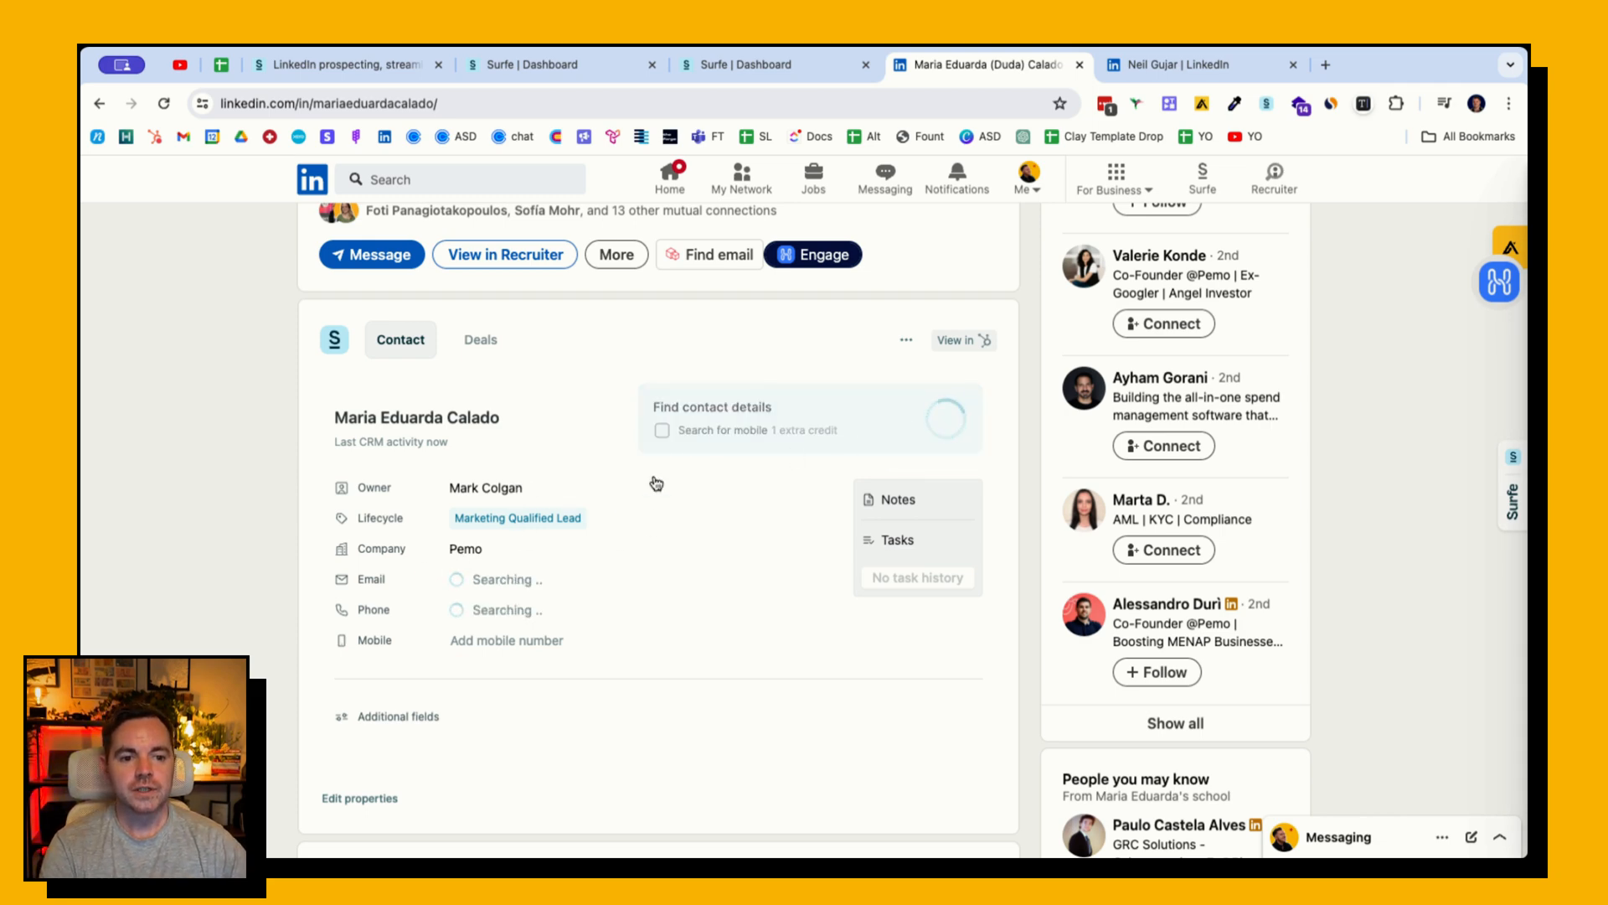
pyautogui.scroll(-3, 502, 567)
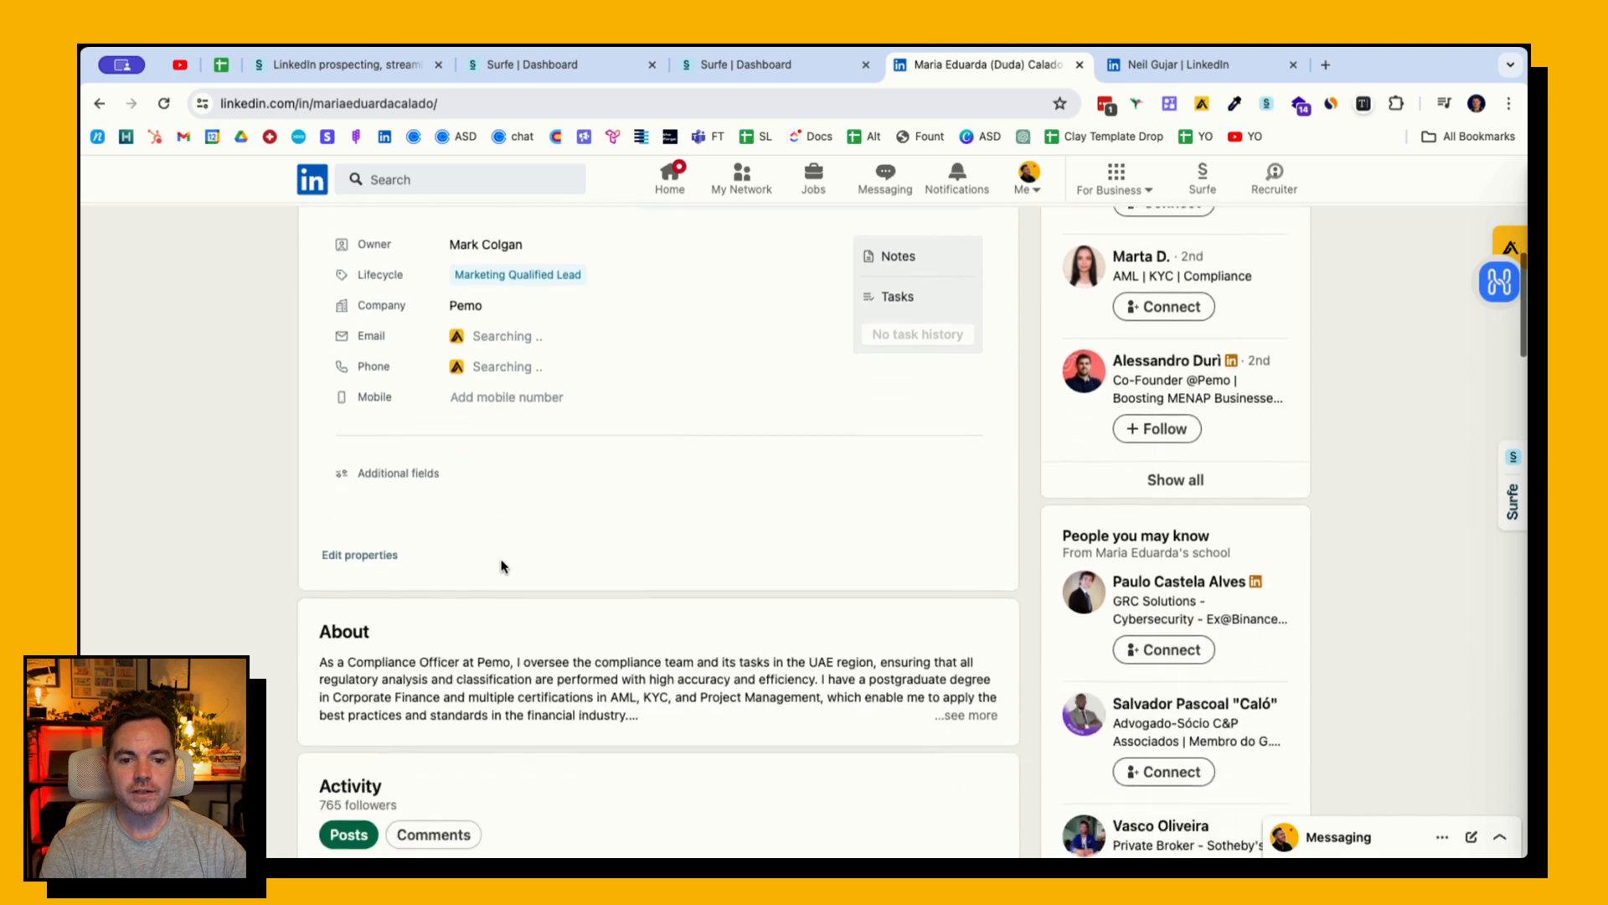
pyautogui.scroll(-1, 502, 567)
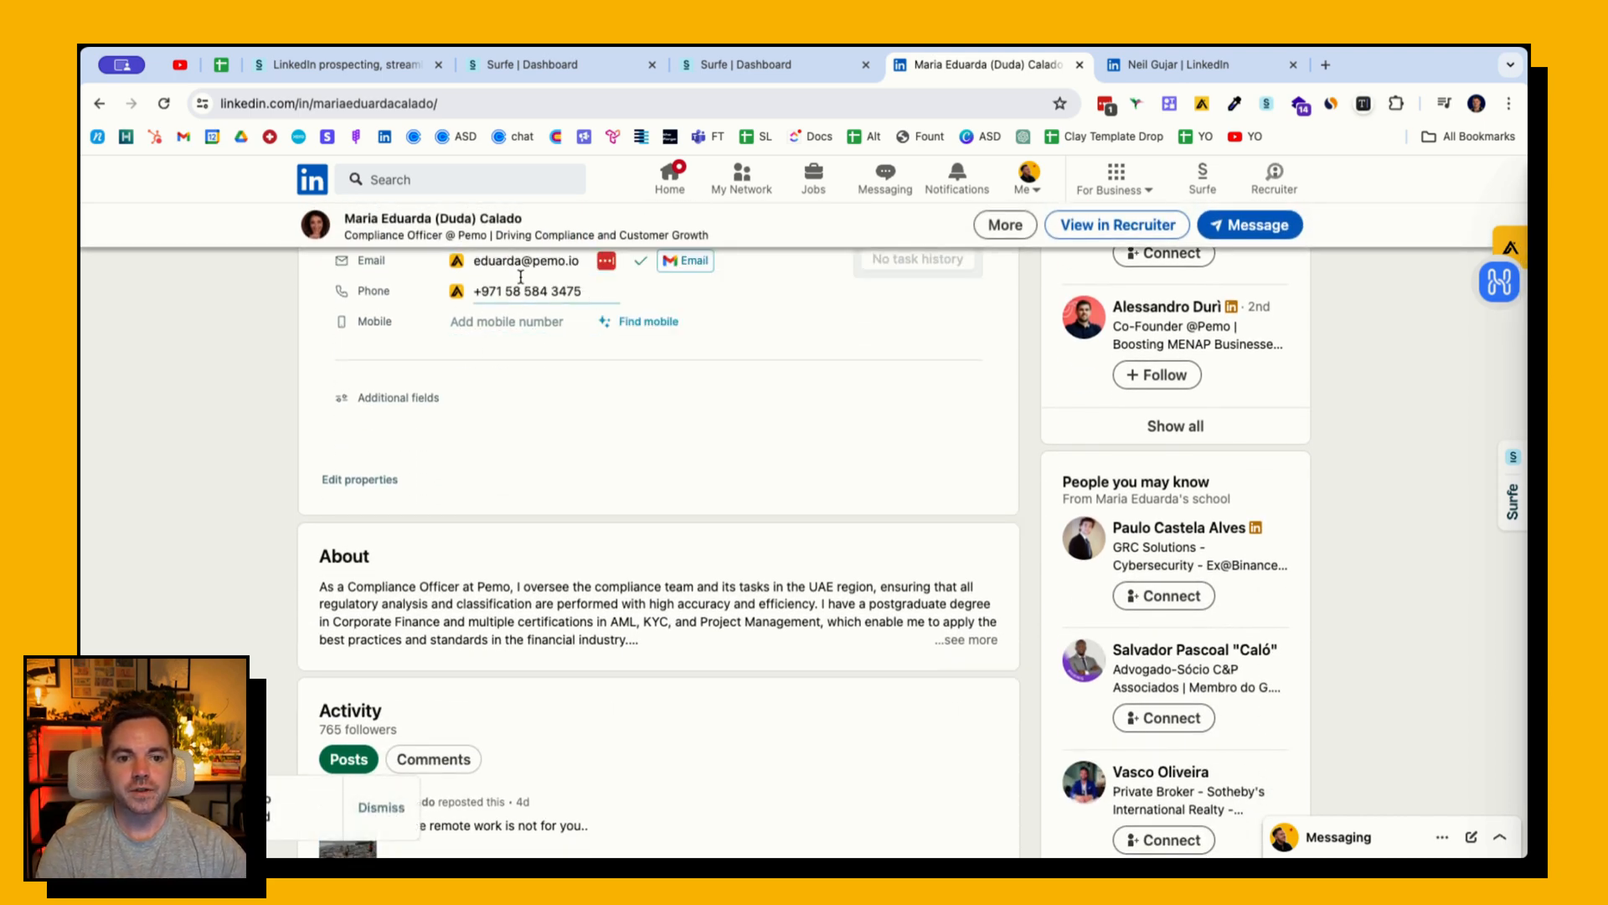
# - Examine the CRM properties available as additional fields for the contact, and cancel without adding one
pyautogui.scroll(-1, 388, 431)
pyautogui.click(379, 386)
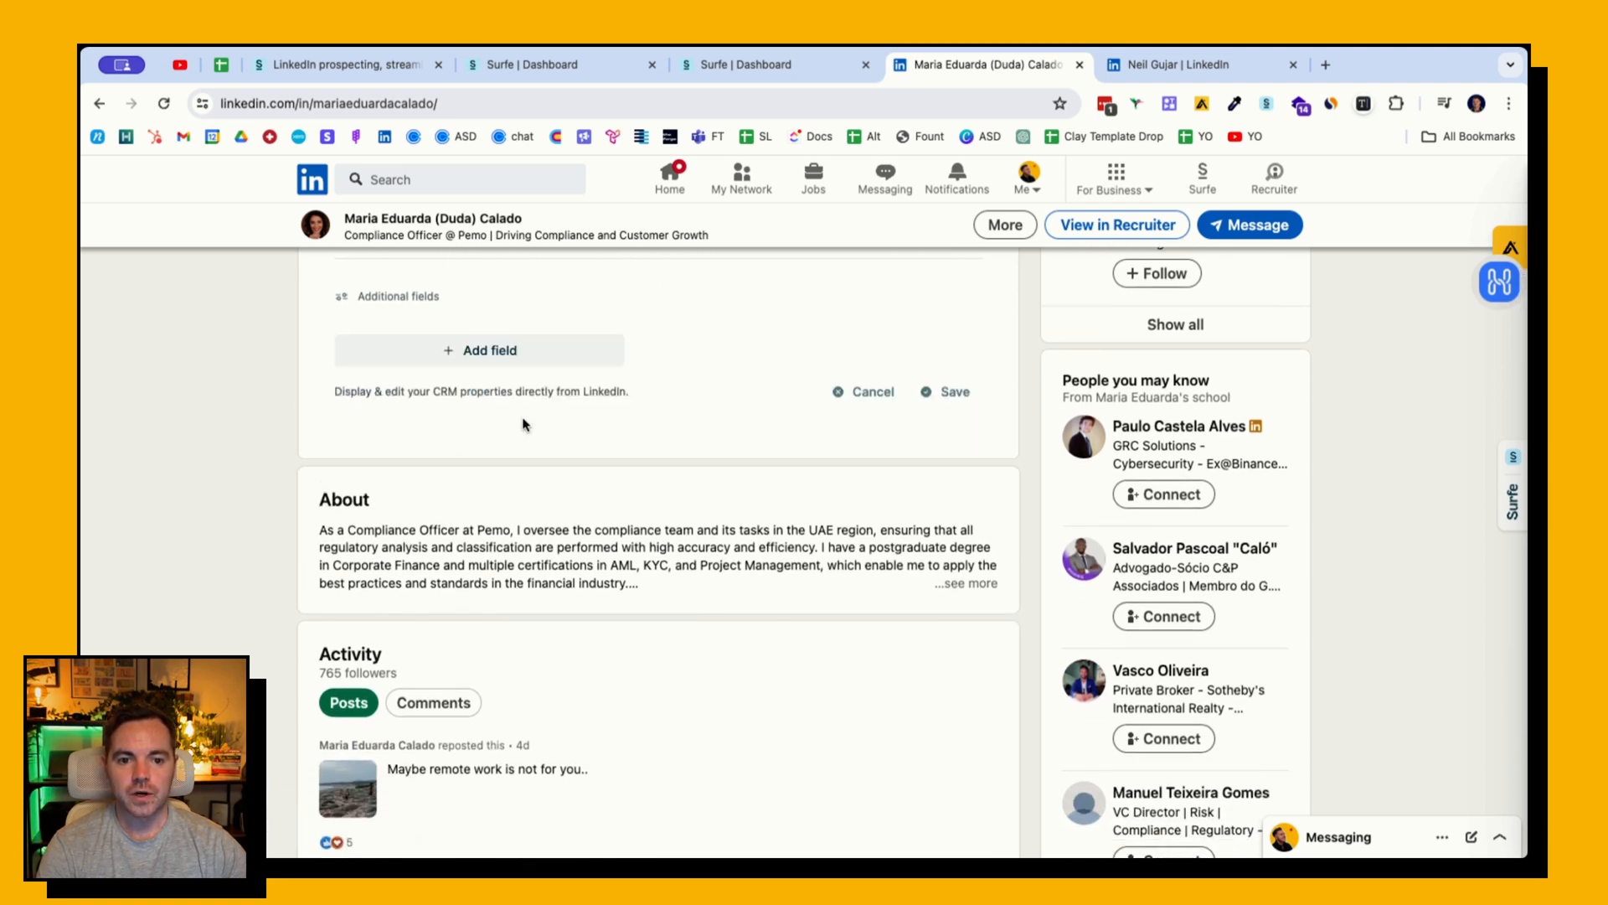
pyautogui.click(492, 351)
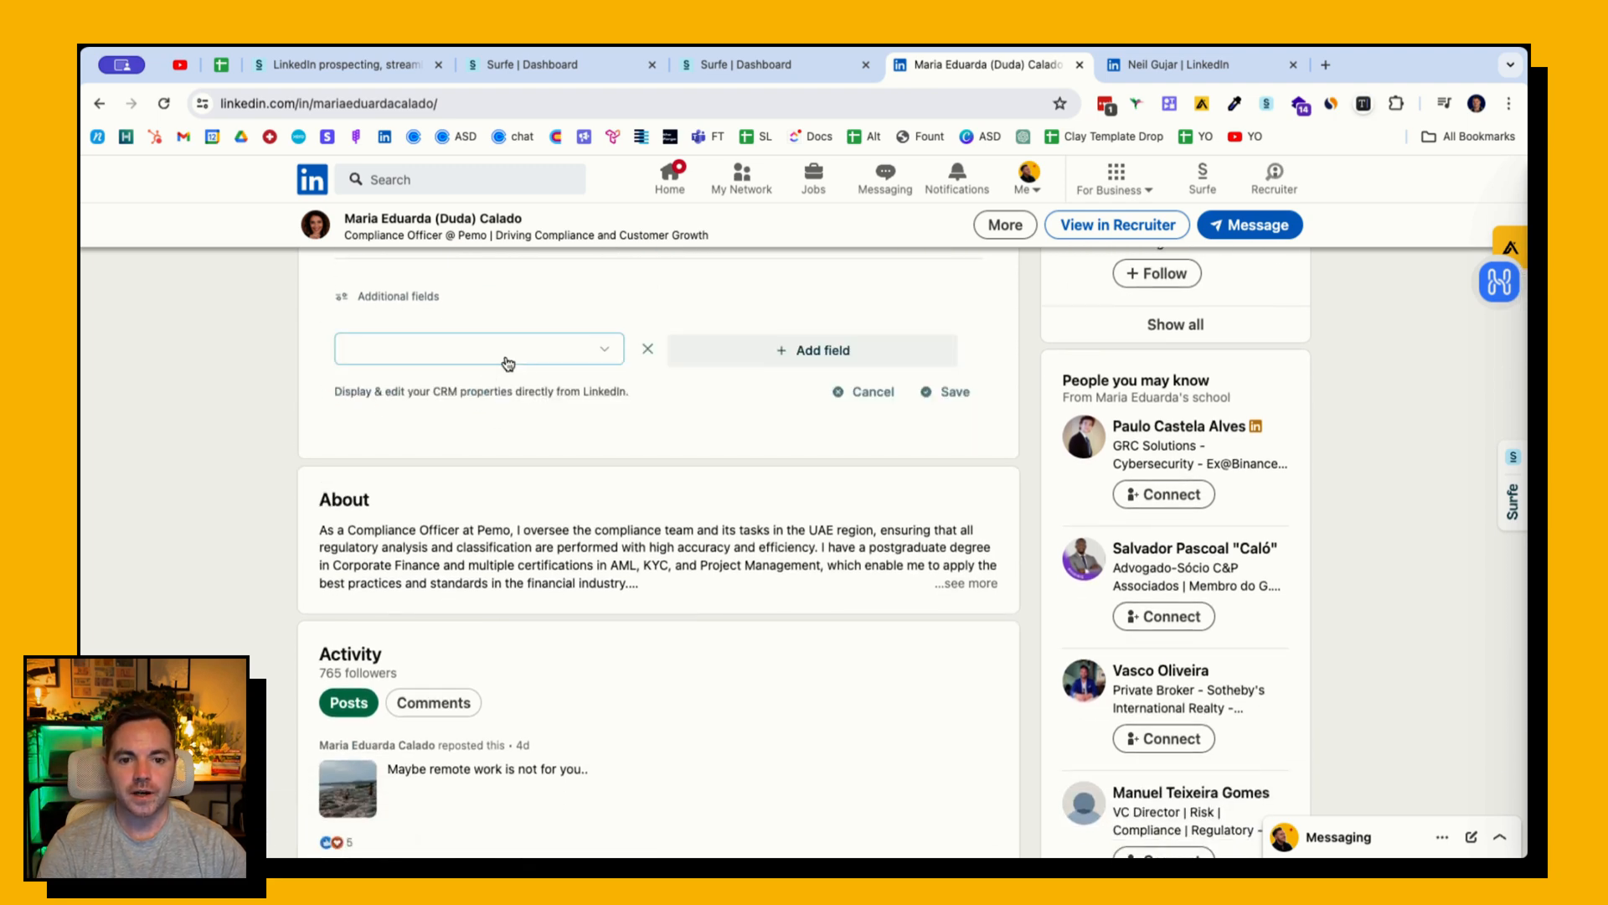
pyautogui.click(508, 363)
pyautogui.scroll(-5, 503, 417)
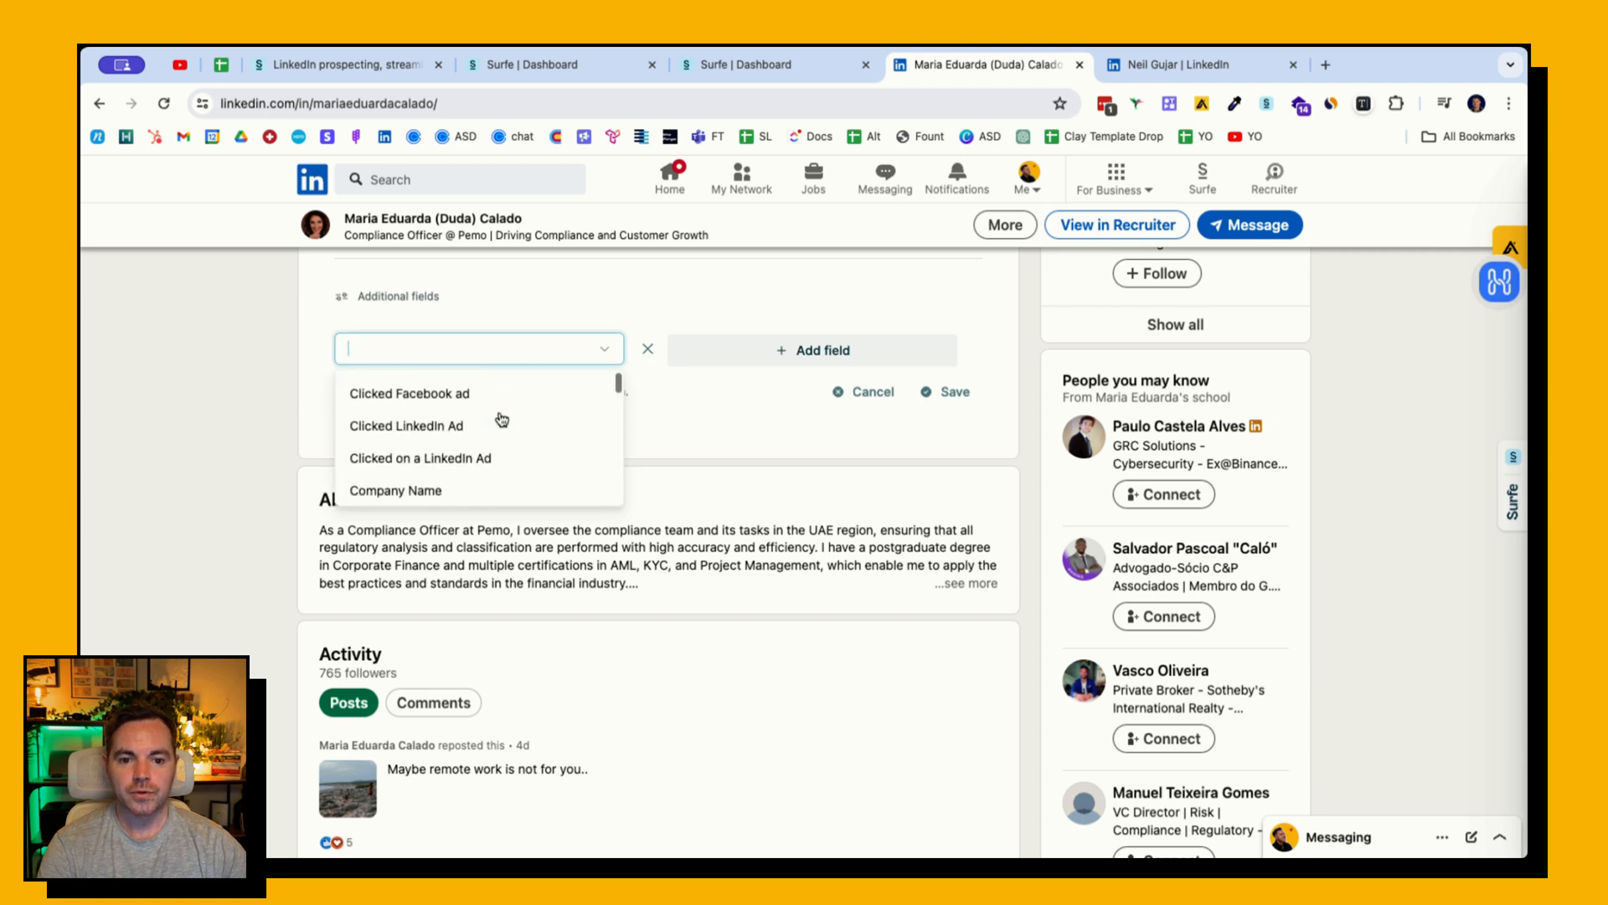
pyautogui.scroll(5, 502, 418)
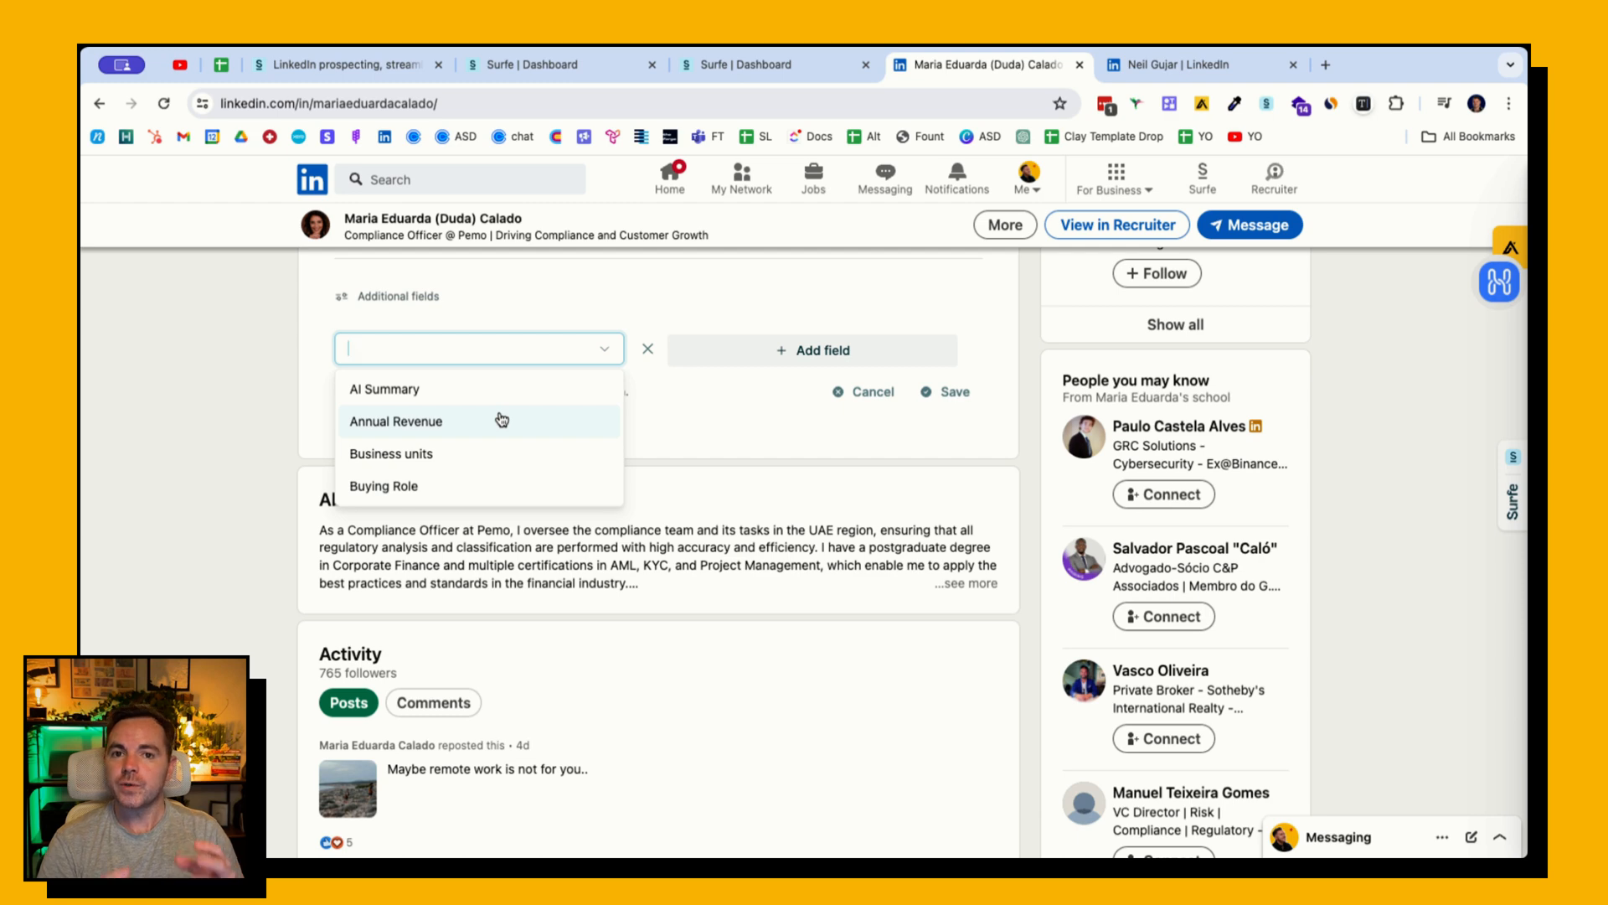
pyautogui.click(881, 394)
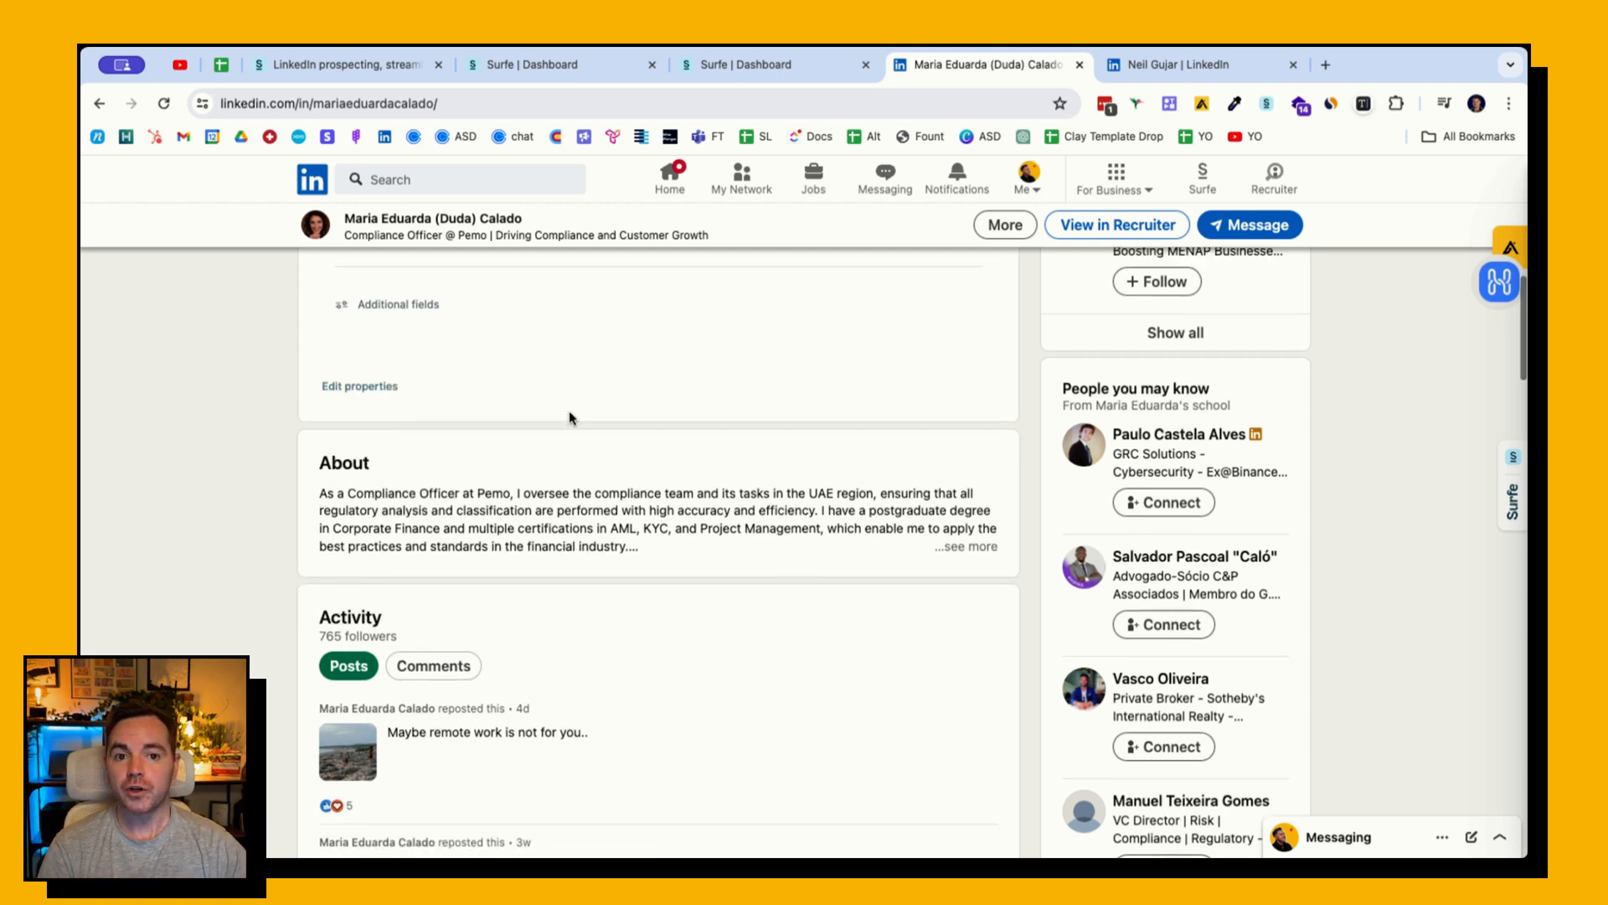
# - Open the contact's record in HubSpot and review its AI summary, contact details and lifecycle stage
pyautogui.scroll(2, 569, 416)
pyautogui.scroll(10, 569, 416)
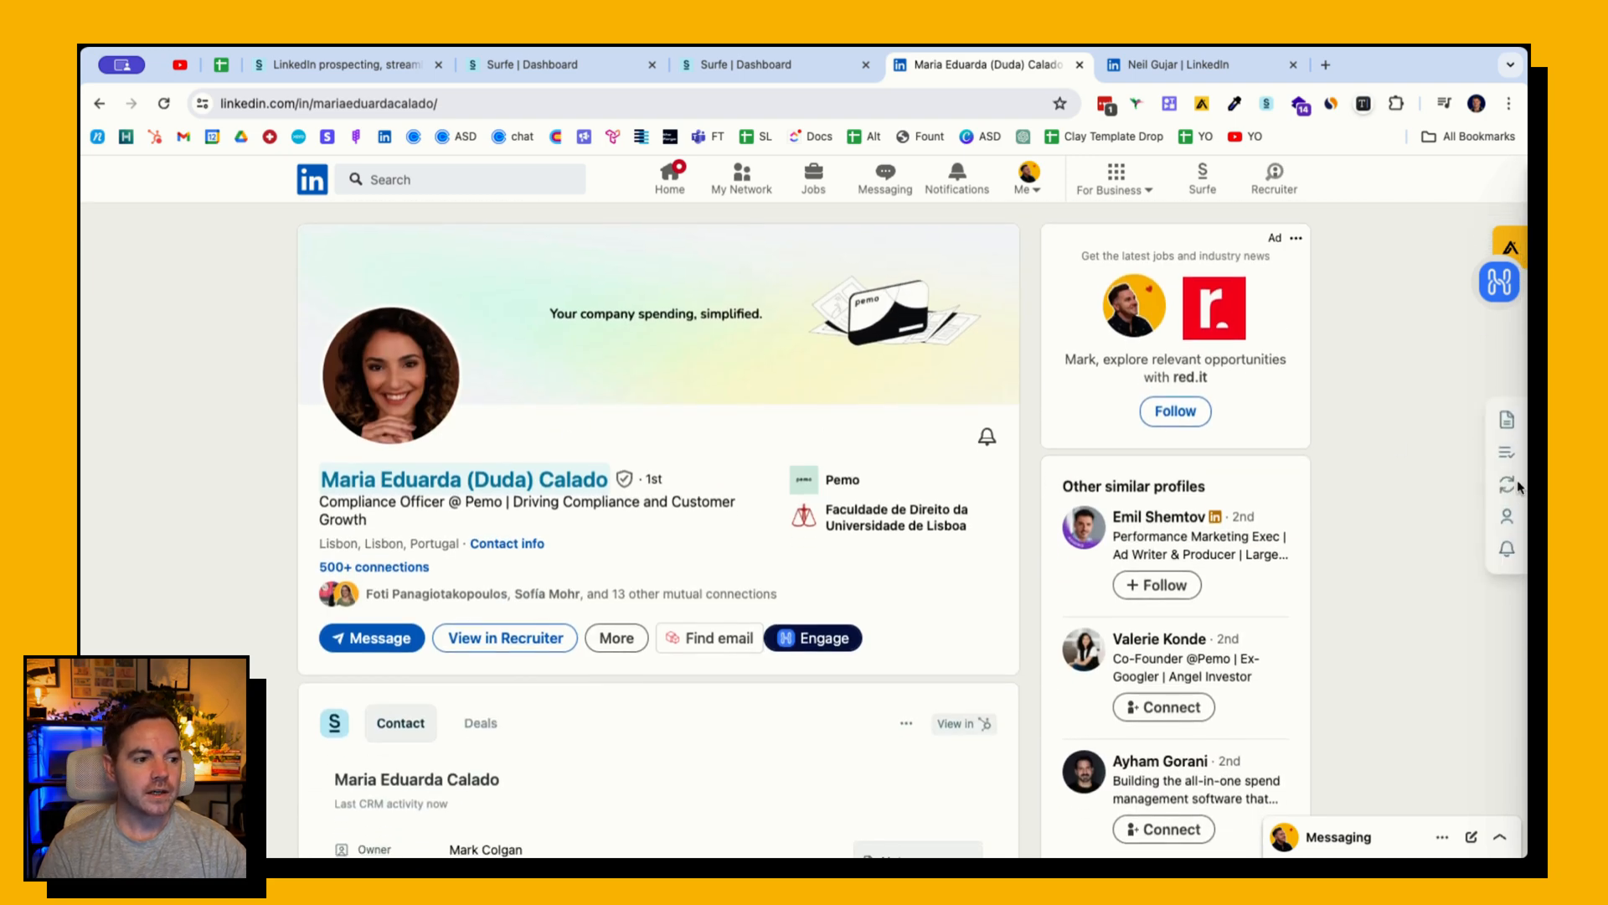
pyautogui.scroll(-2, 843, 625)
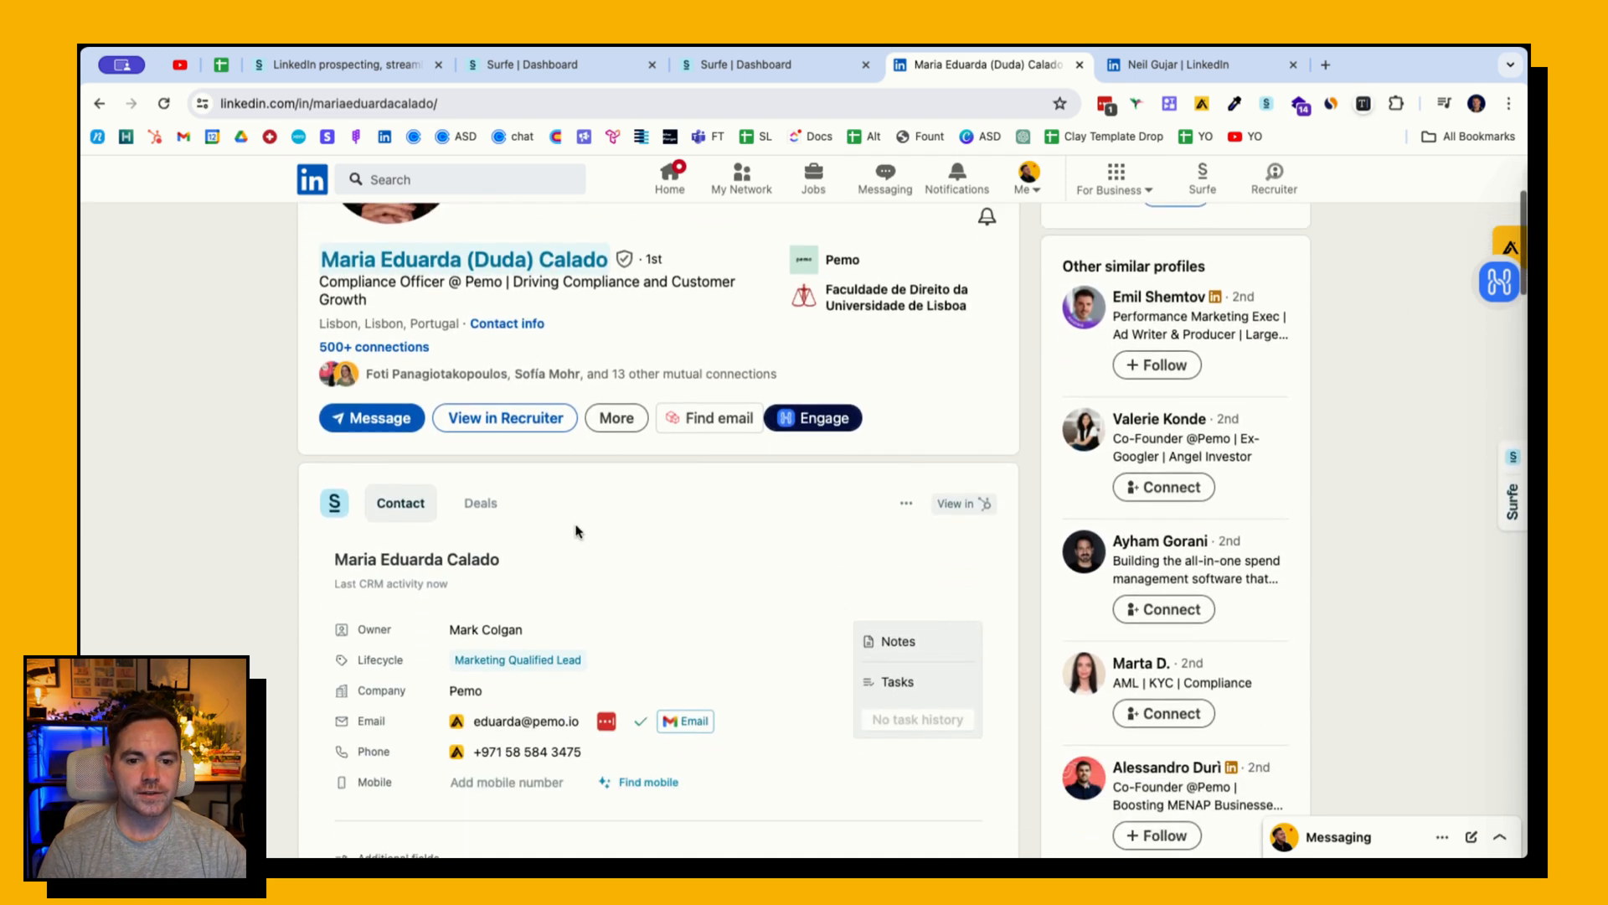
pyautogui.click(958, 501)
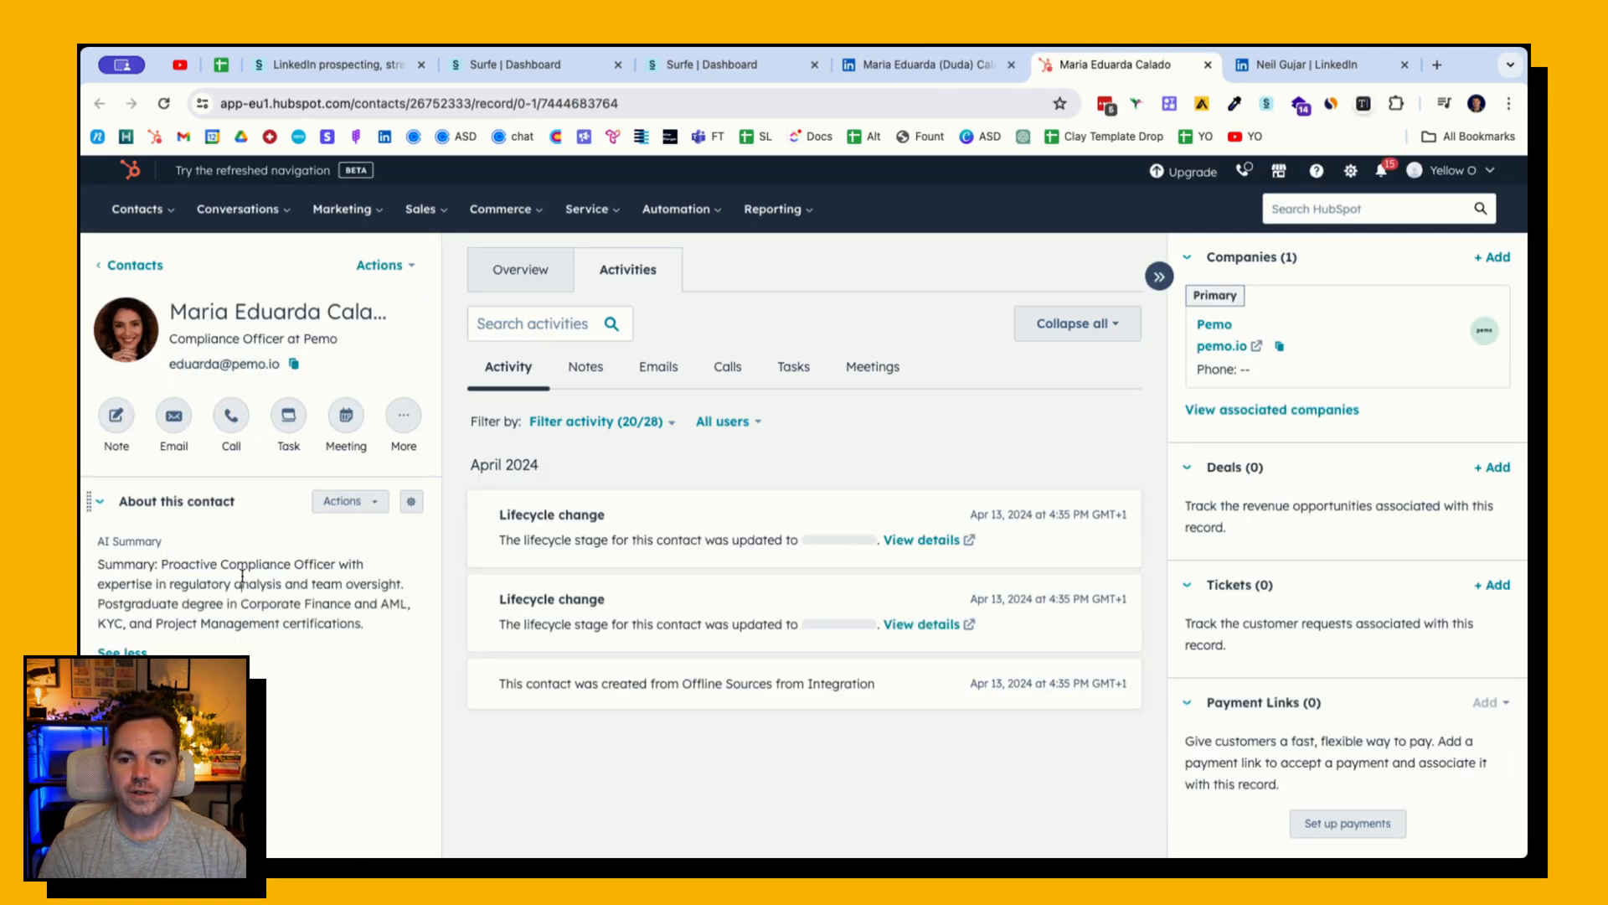
pyautogui.scroll(-10, 266, 614)
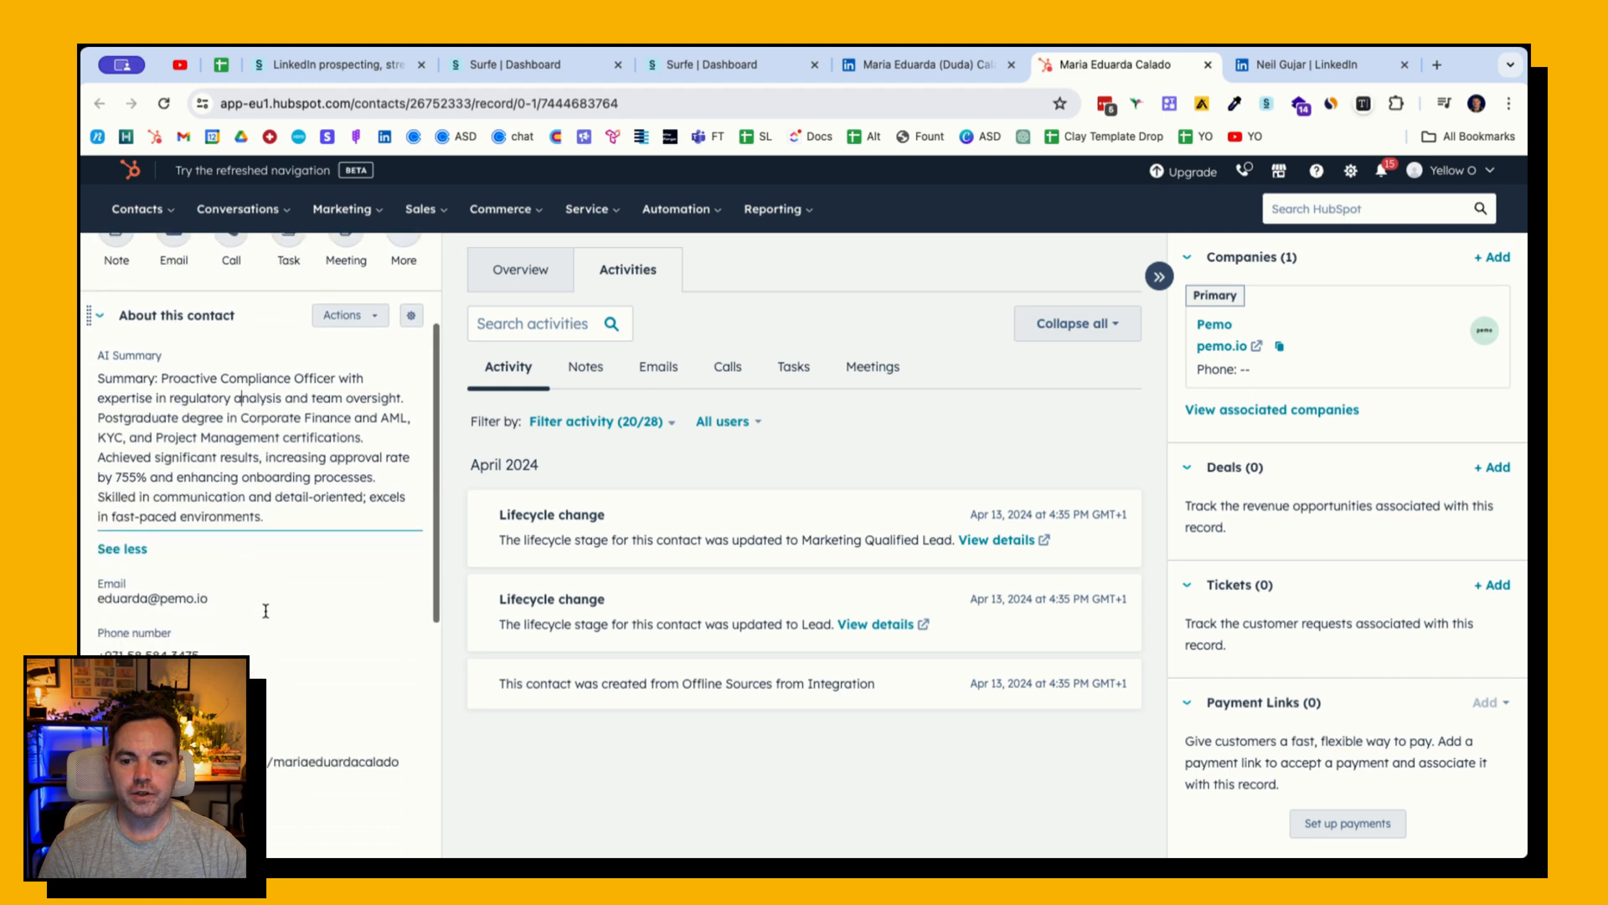
pyautogui.scroll(-5, 206, 452)
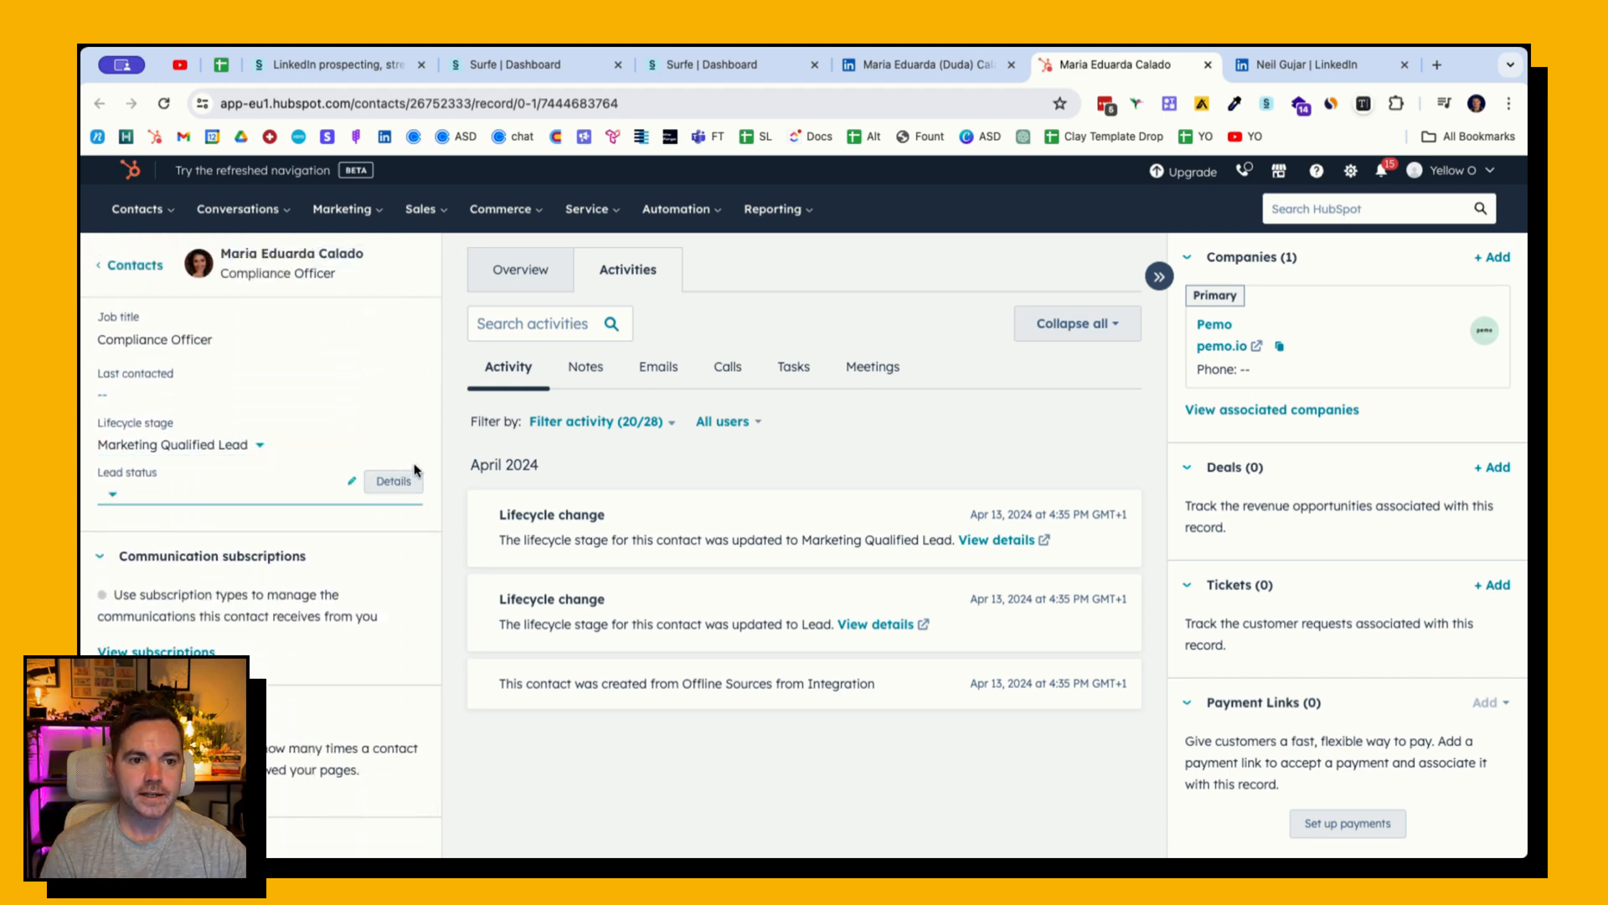
# - Return to the contact's LinkedIn profile and add a note reading "Check out PEmo and see if they're a fit for my service."
pyautogui.click(922, 74)
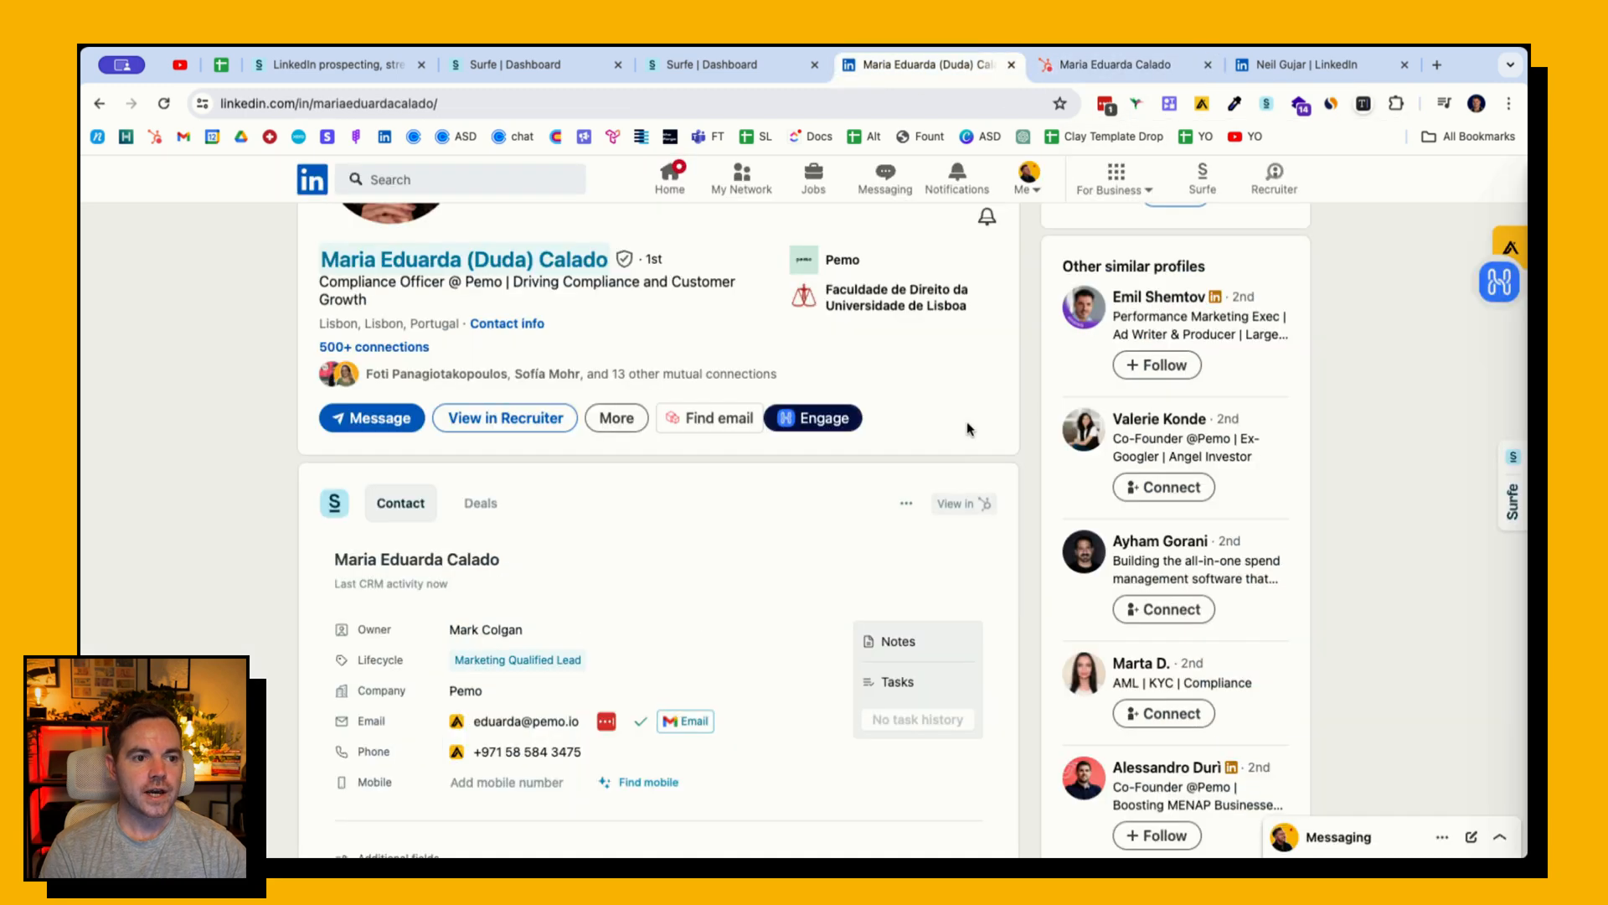
pyautogui.click(902, 505)
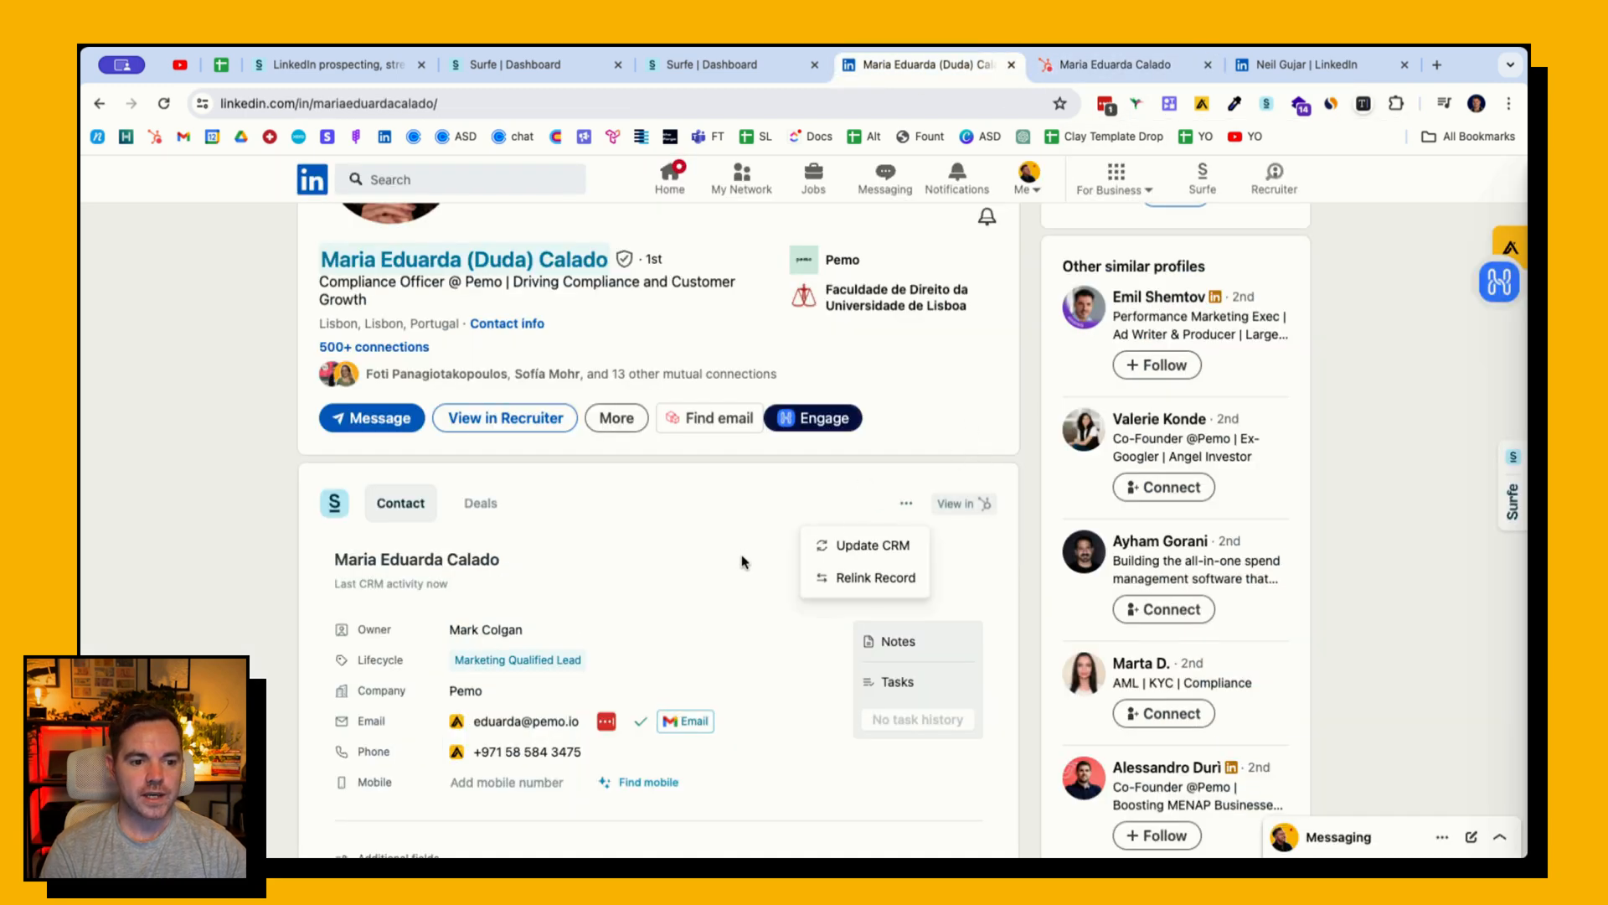
pyautogui.click(894, 645)
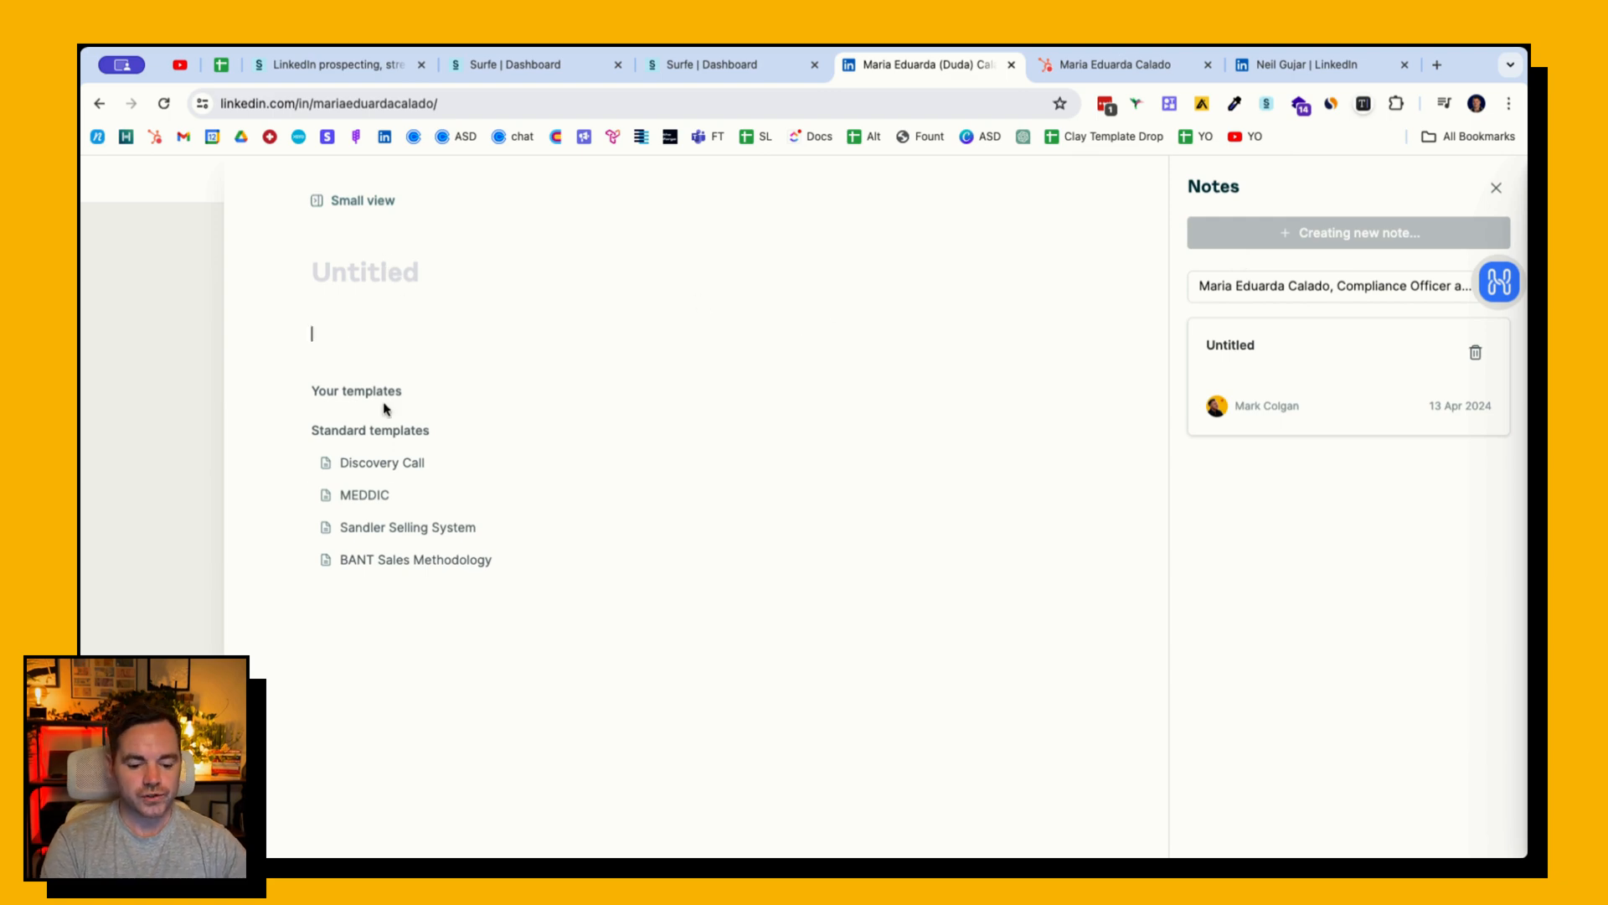
pyautogui.write('Chec')
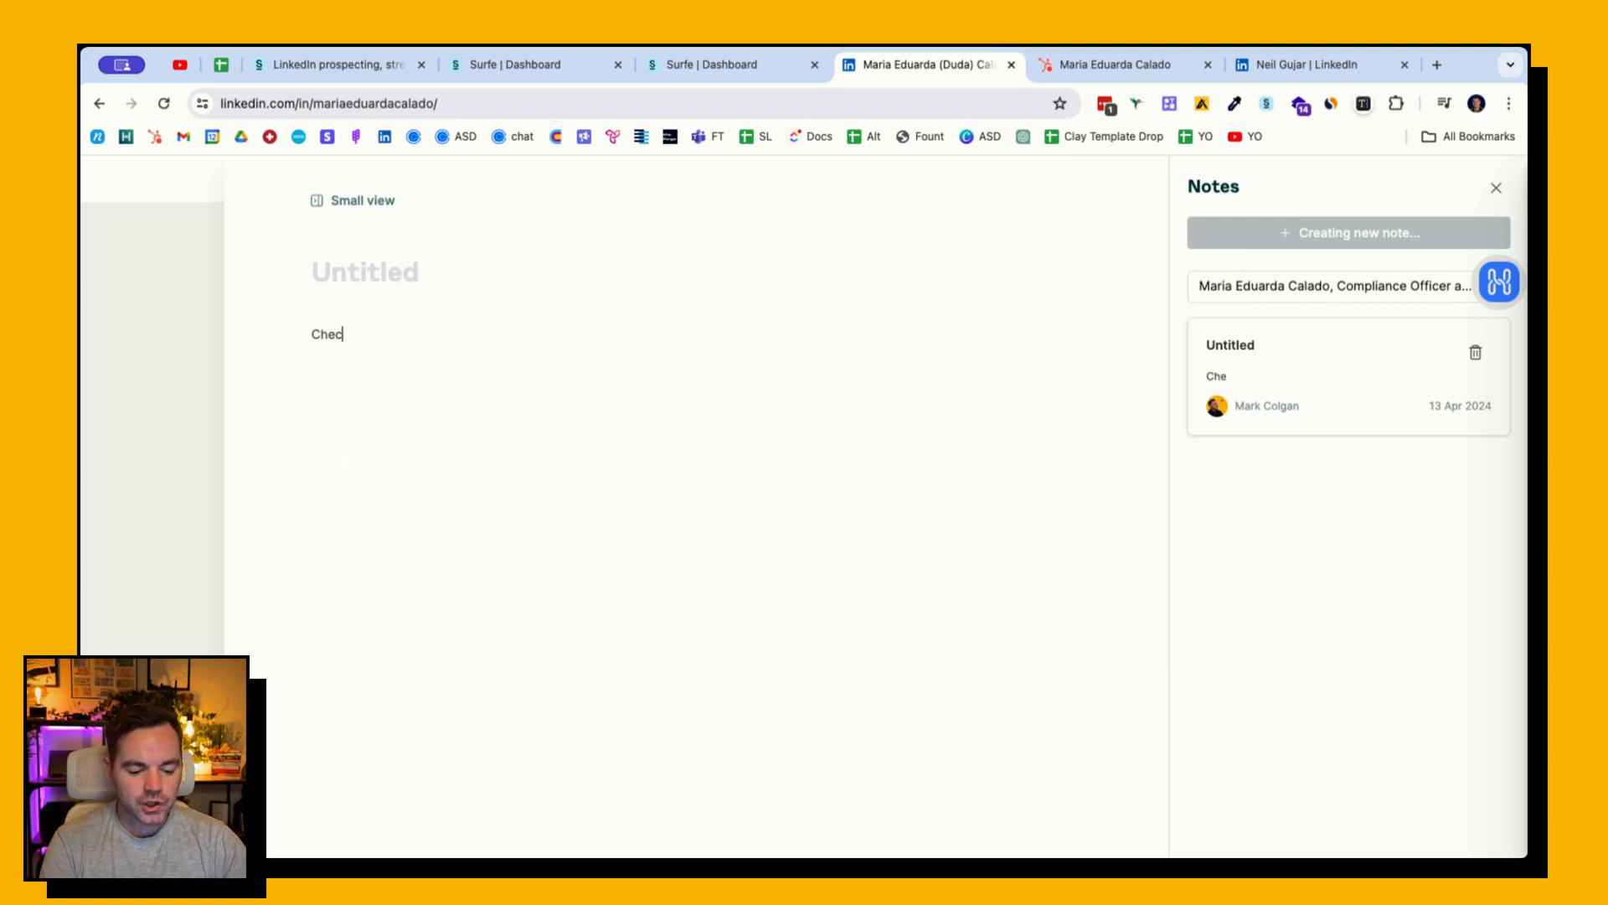
pyautogui.write('k out PEmo and see if there')
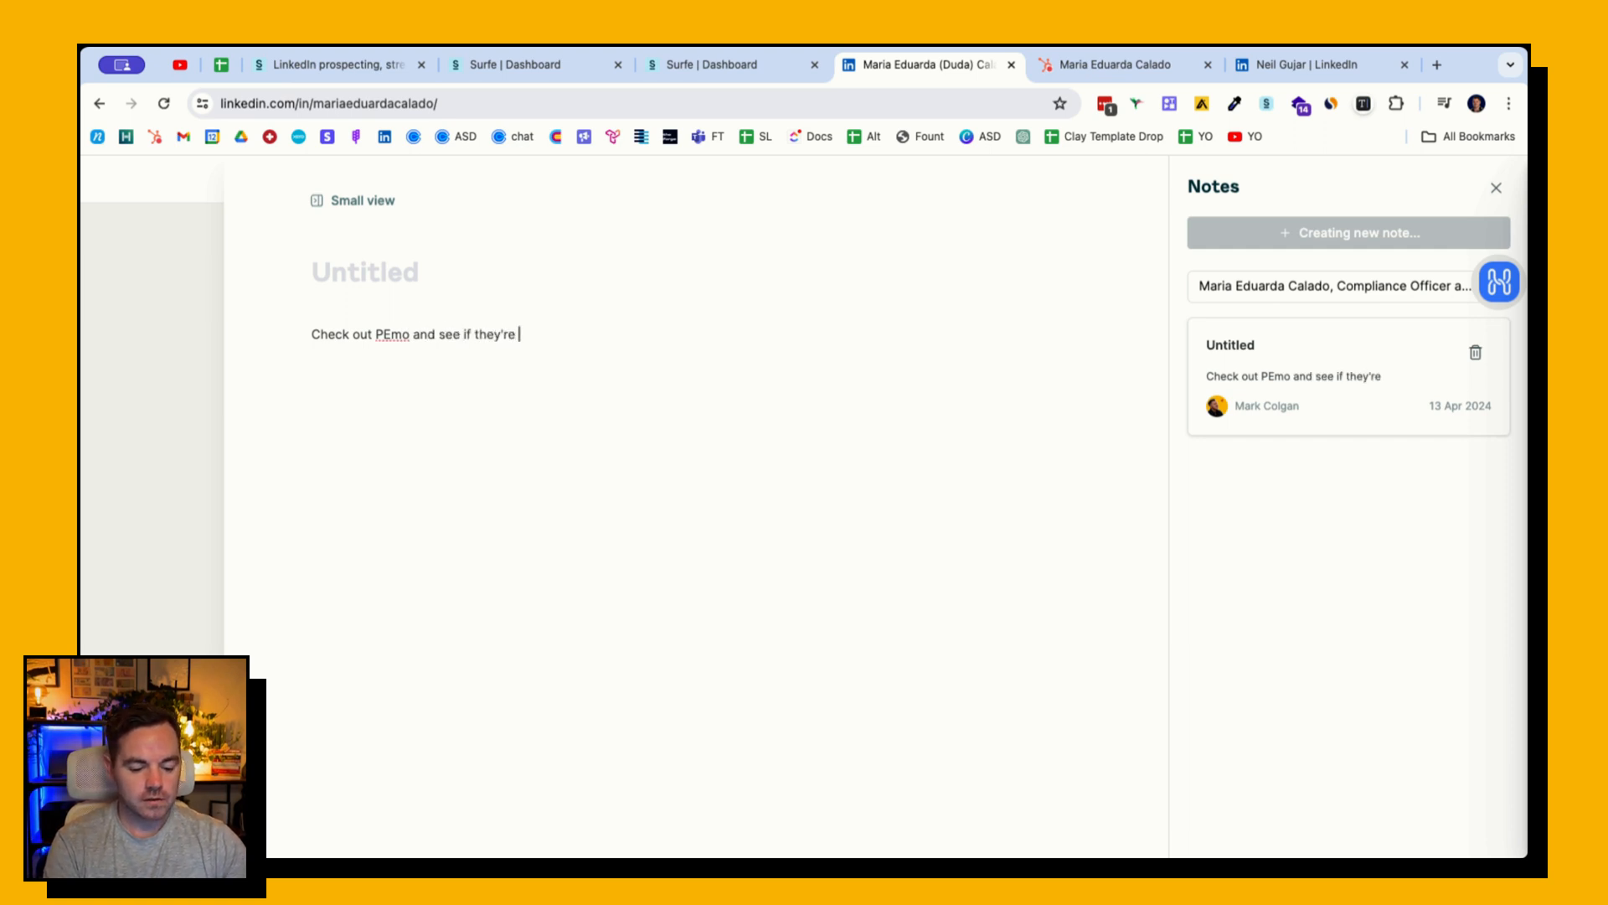
pyautogui.write('my servi')
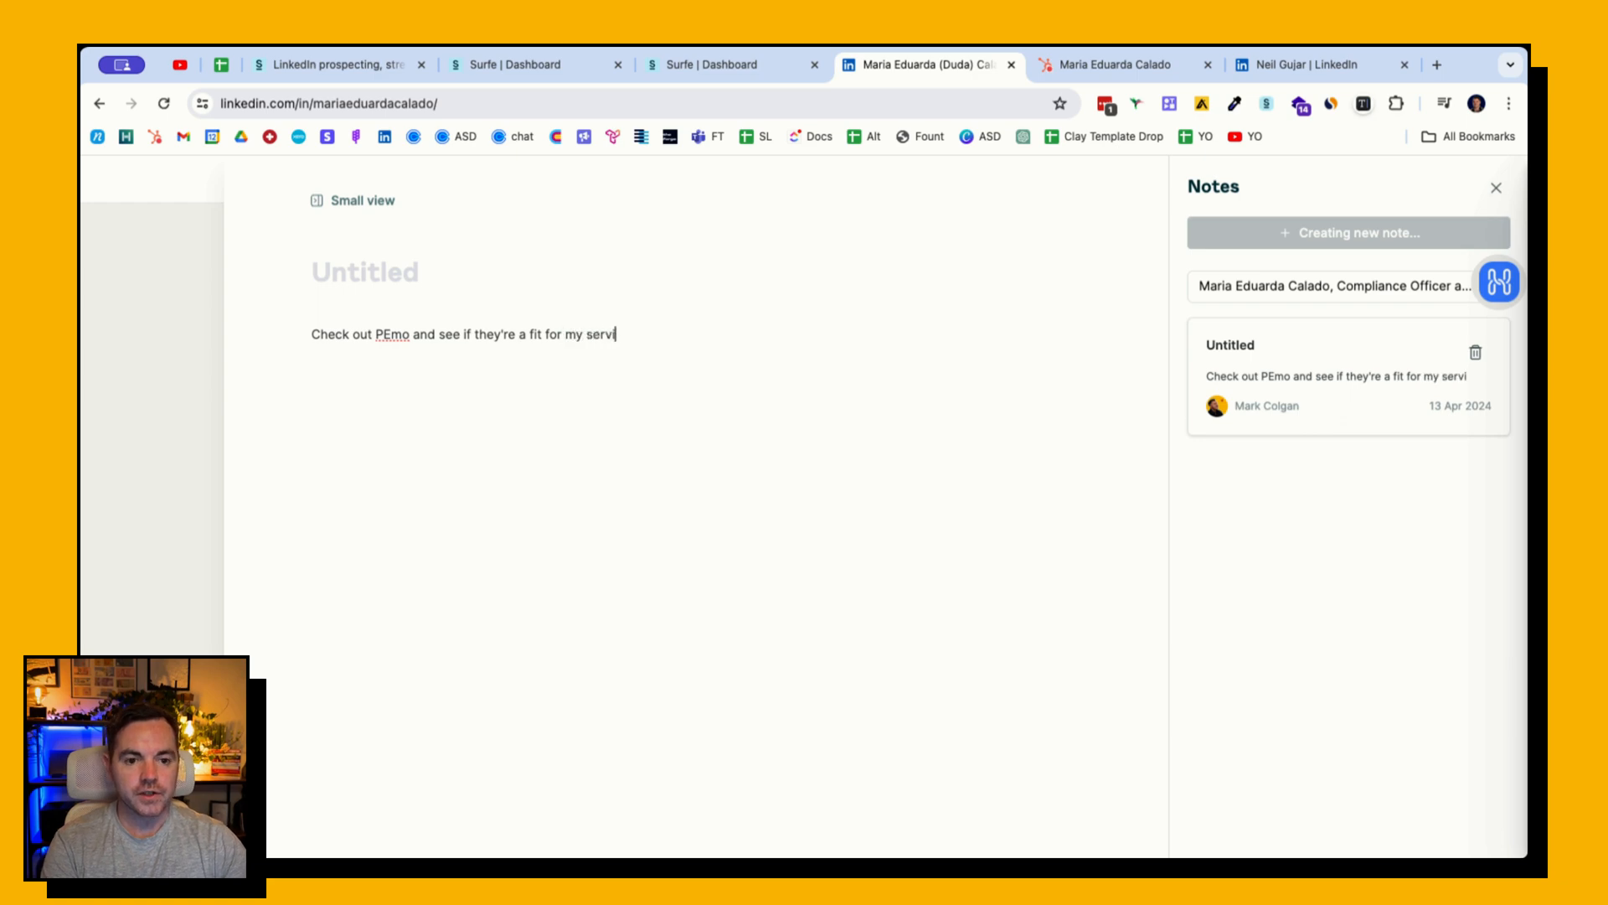
pyautogui.write('ce.')
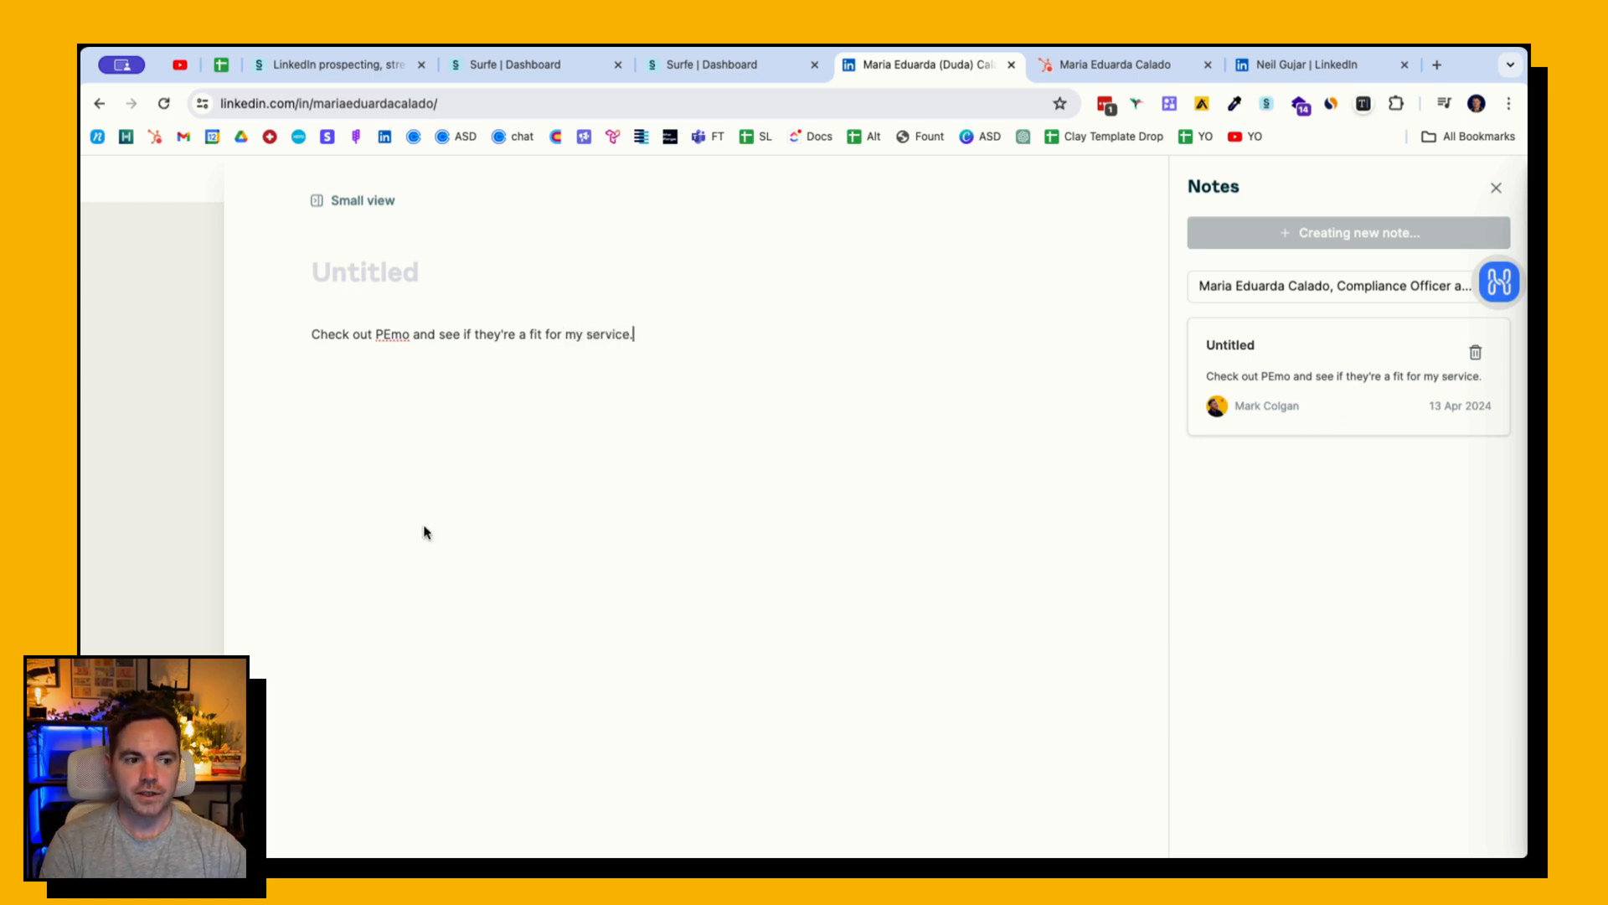
pyautogui.press('Return')
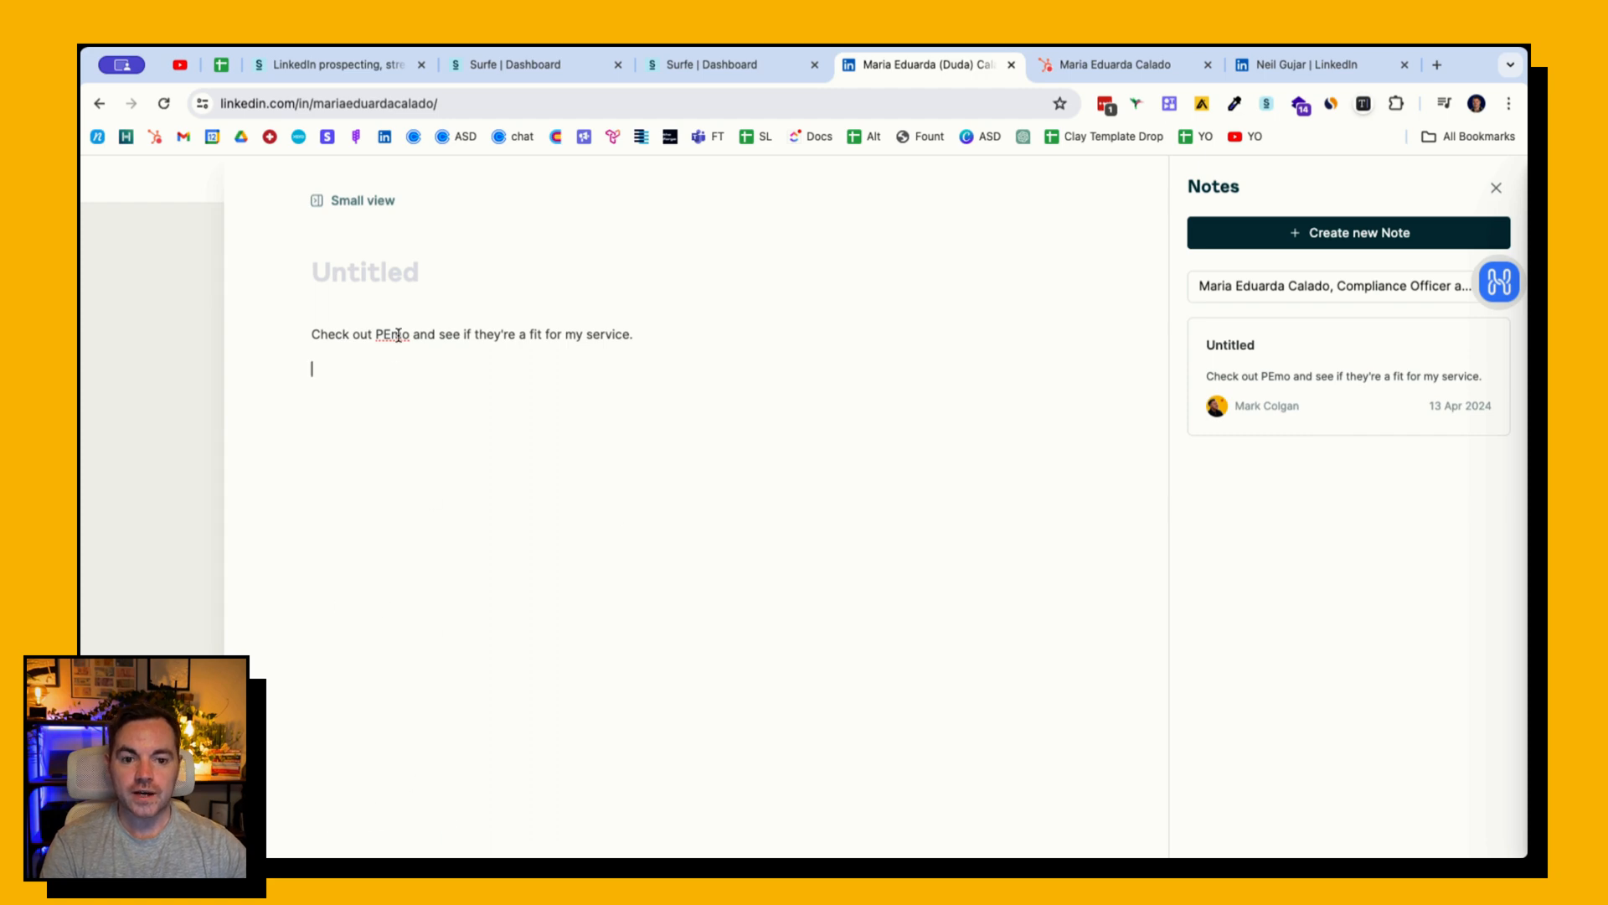
pyautogui.click(1496, 188)
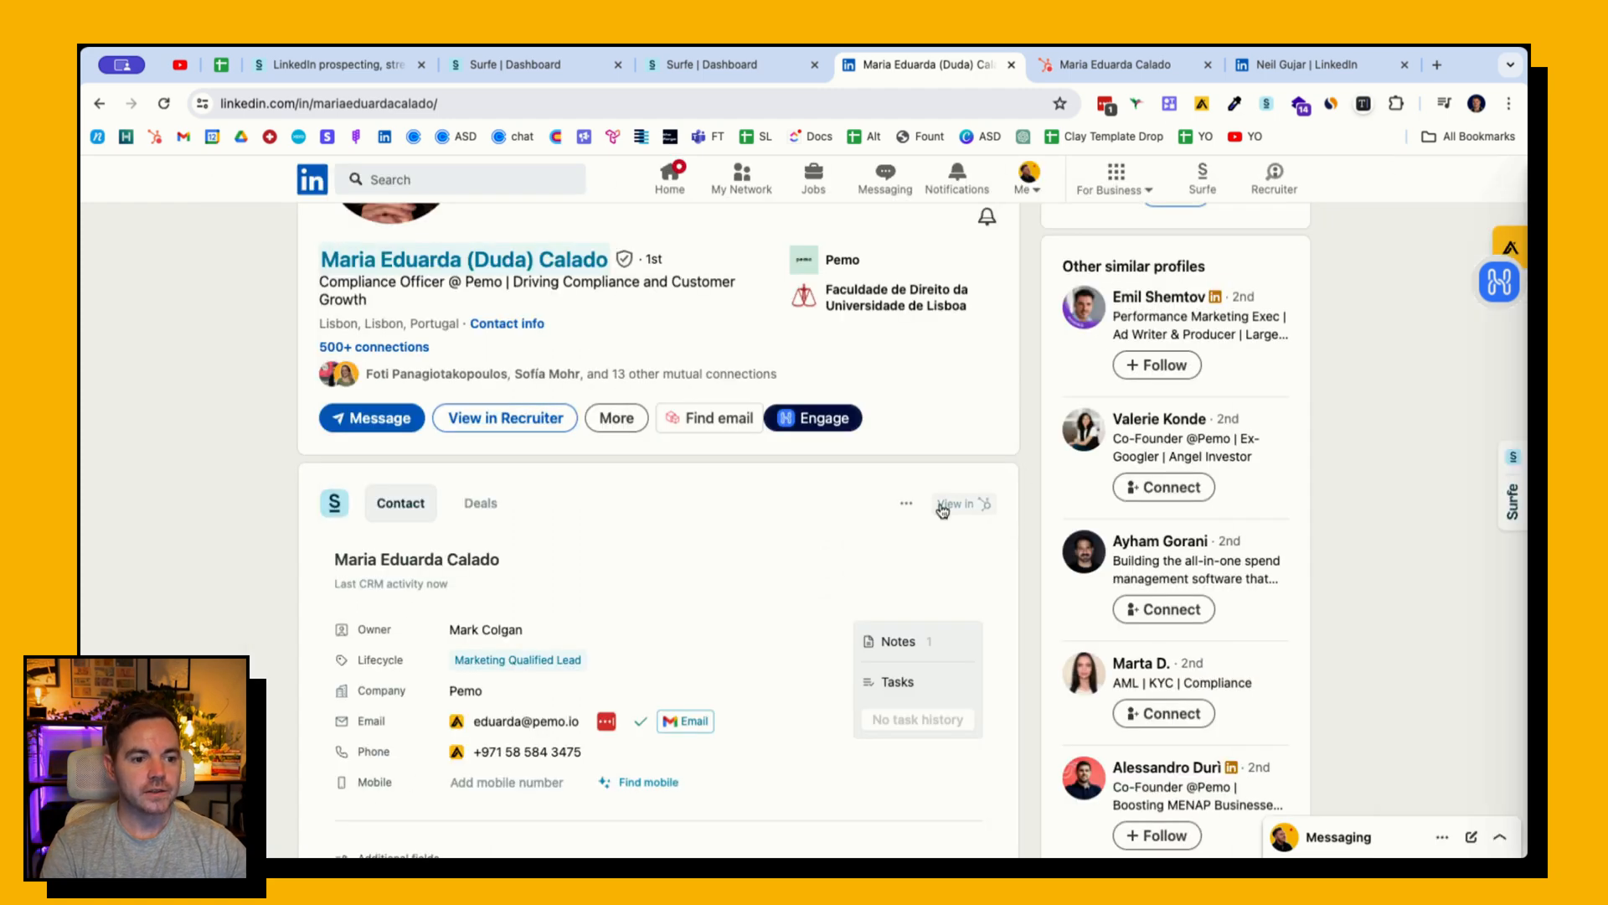
# - Create a task for the contact, titled as a call to them by nickname, with the due date 14/04/2024
pyautogui.moveTo(1508, 484)
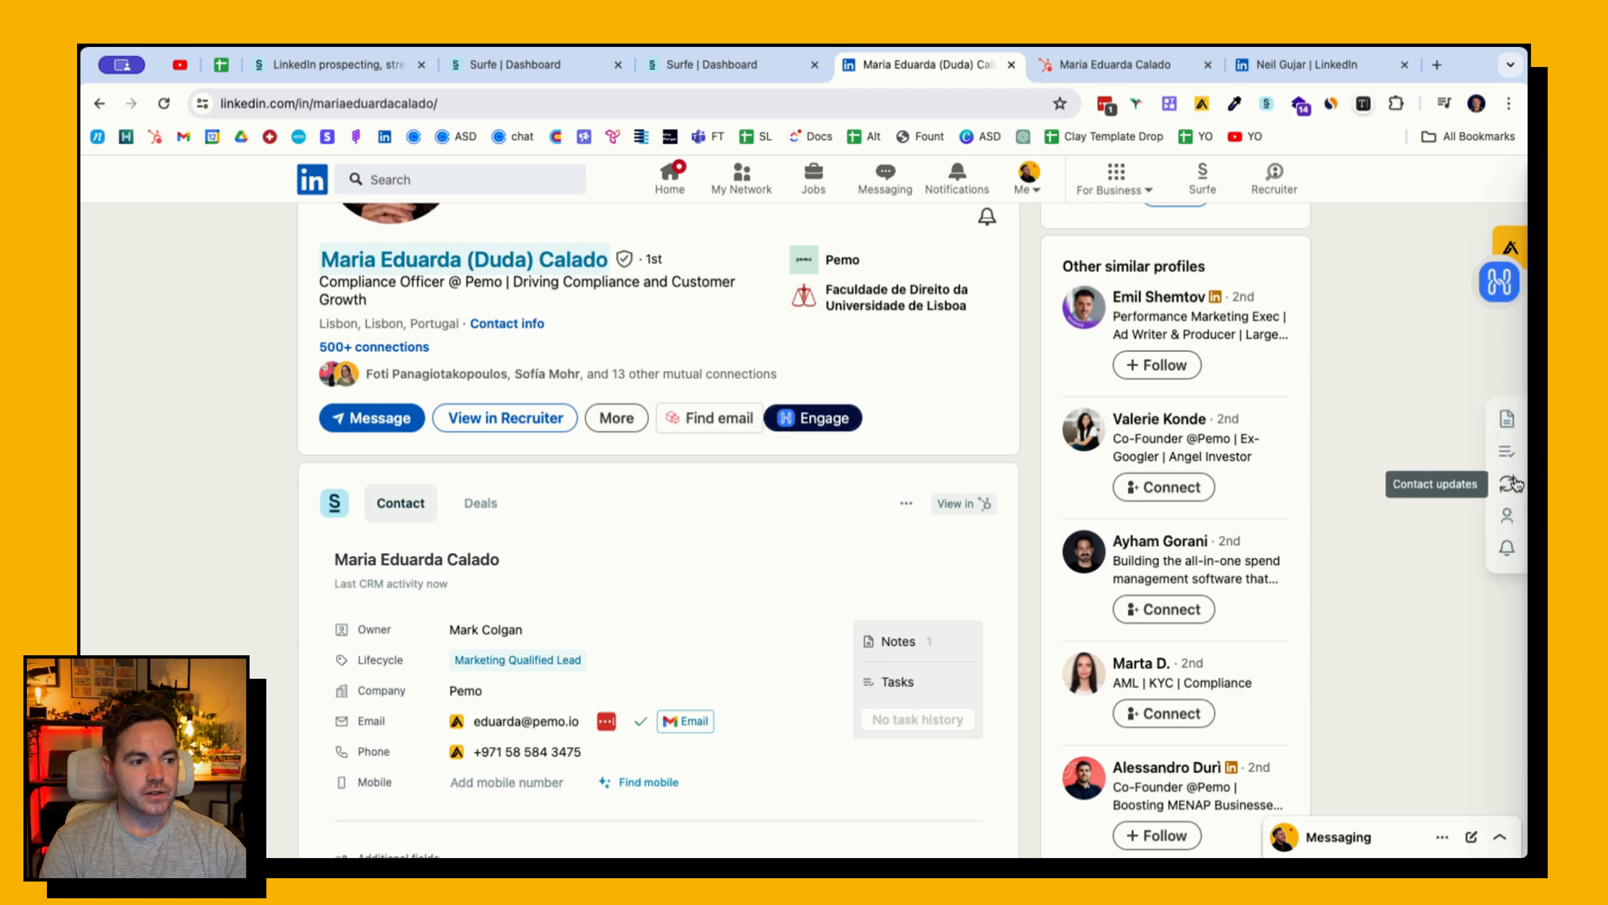
pyautogui.click(1507, 454)
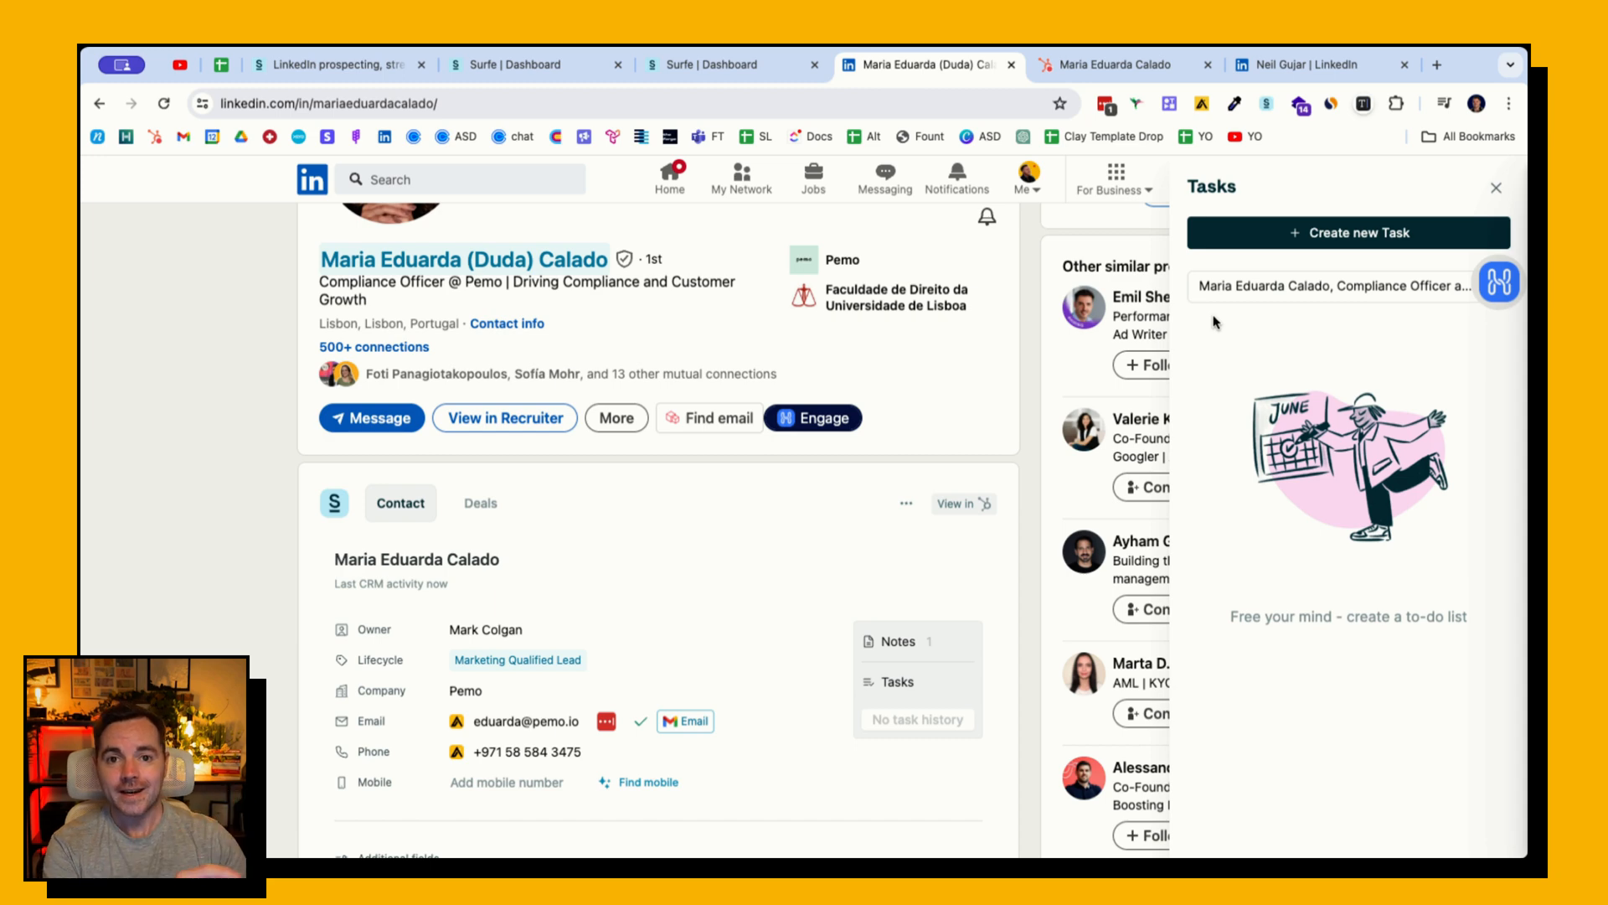
pyautogui.click(1290, 239)
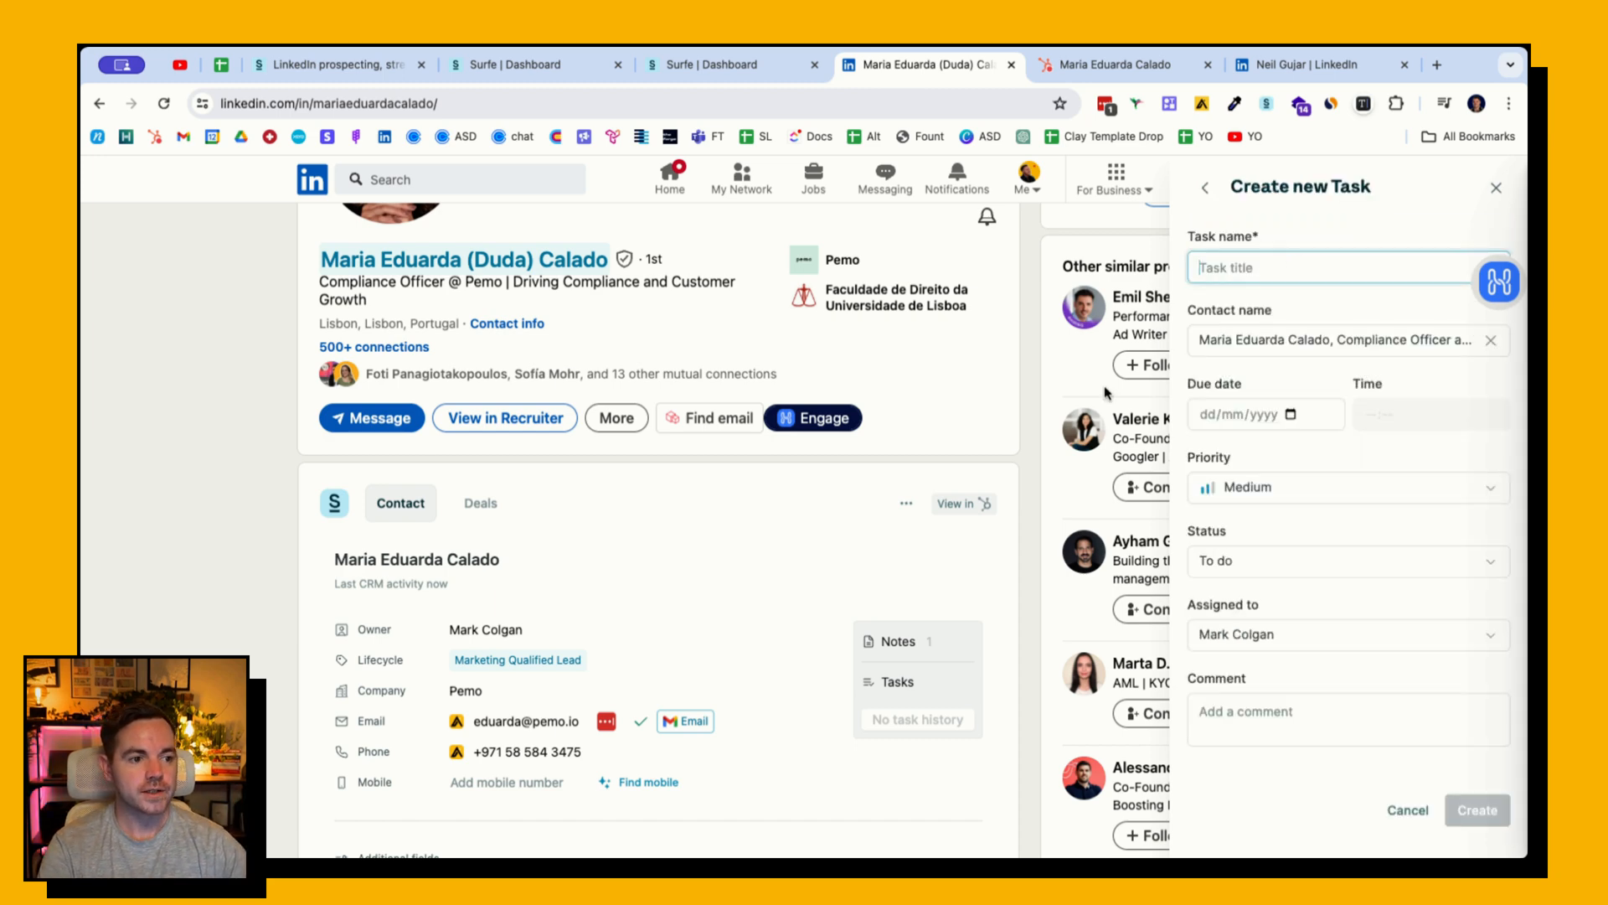
pyautogui.write('C')
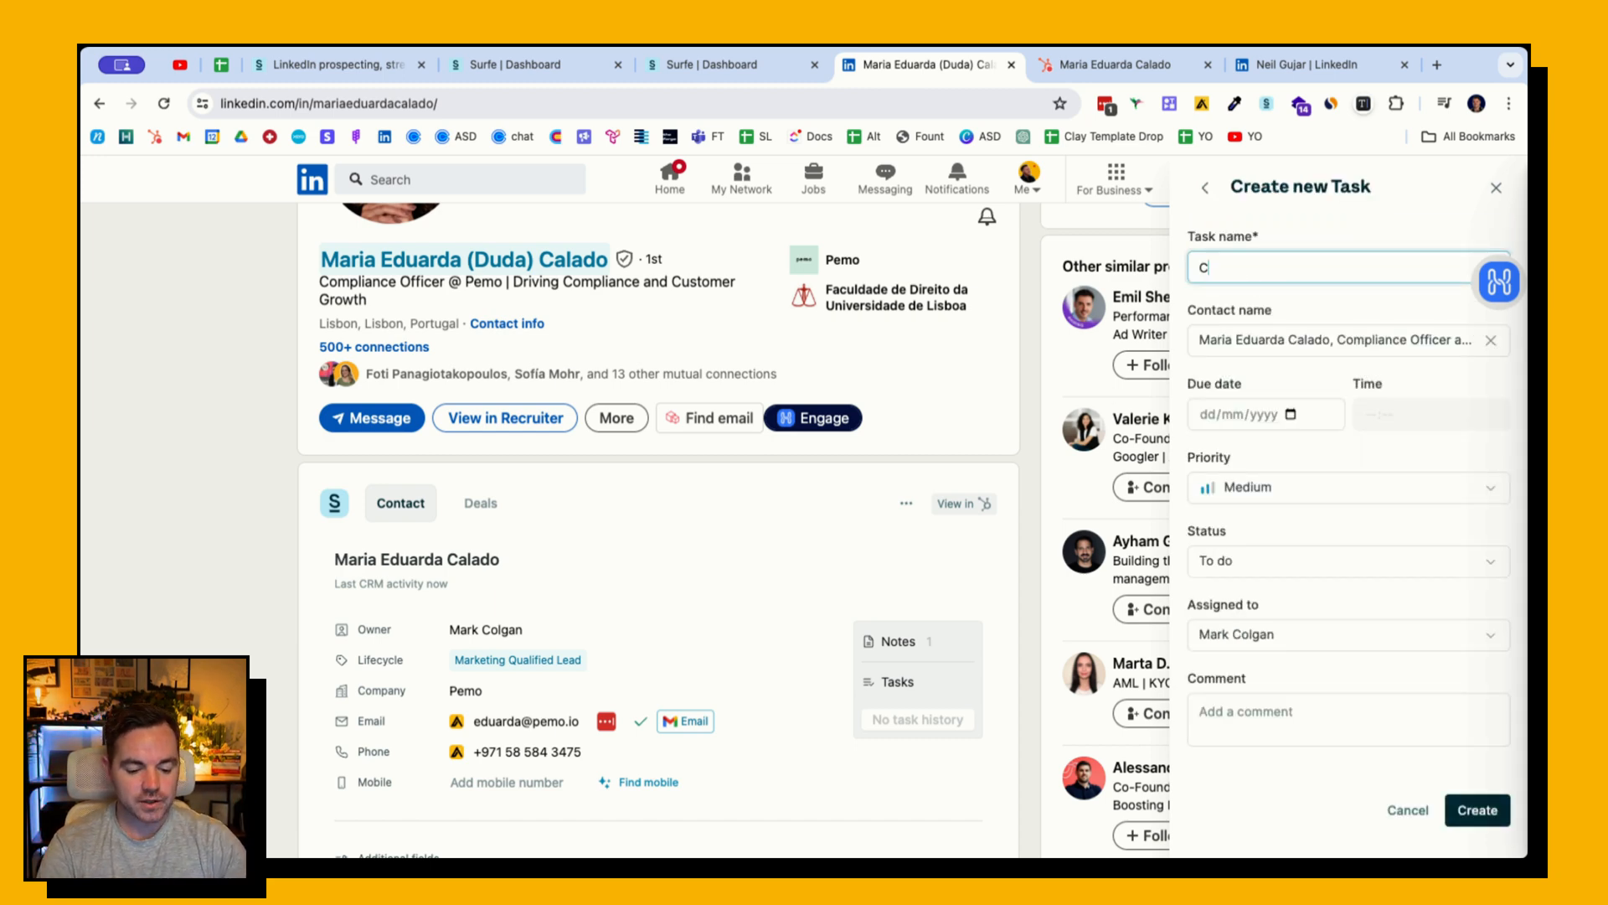
pyautogui.write('all Duda')
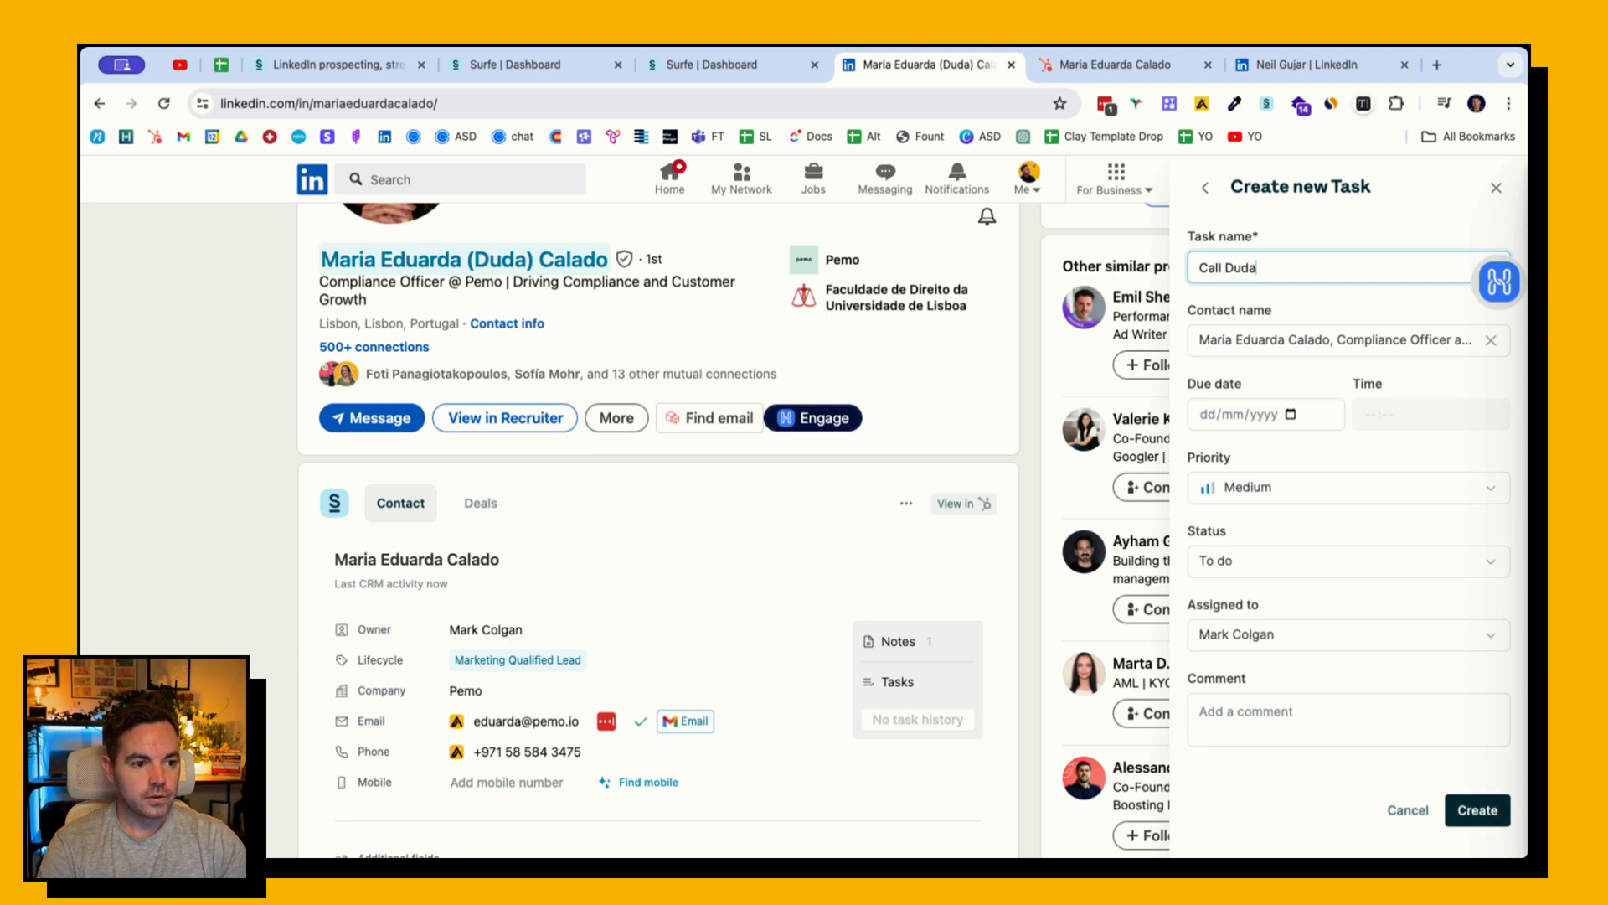
pyautogui.click(1284, 416)
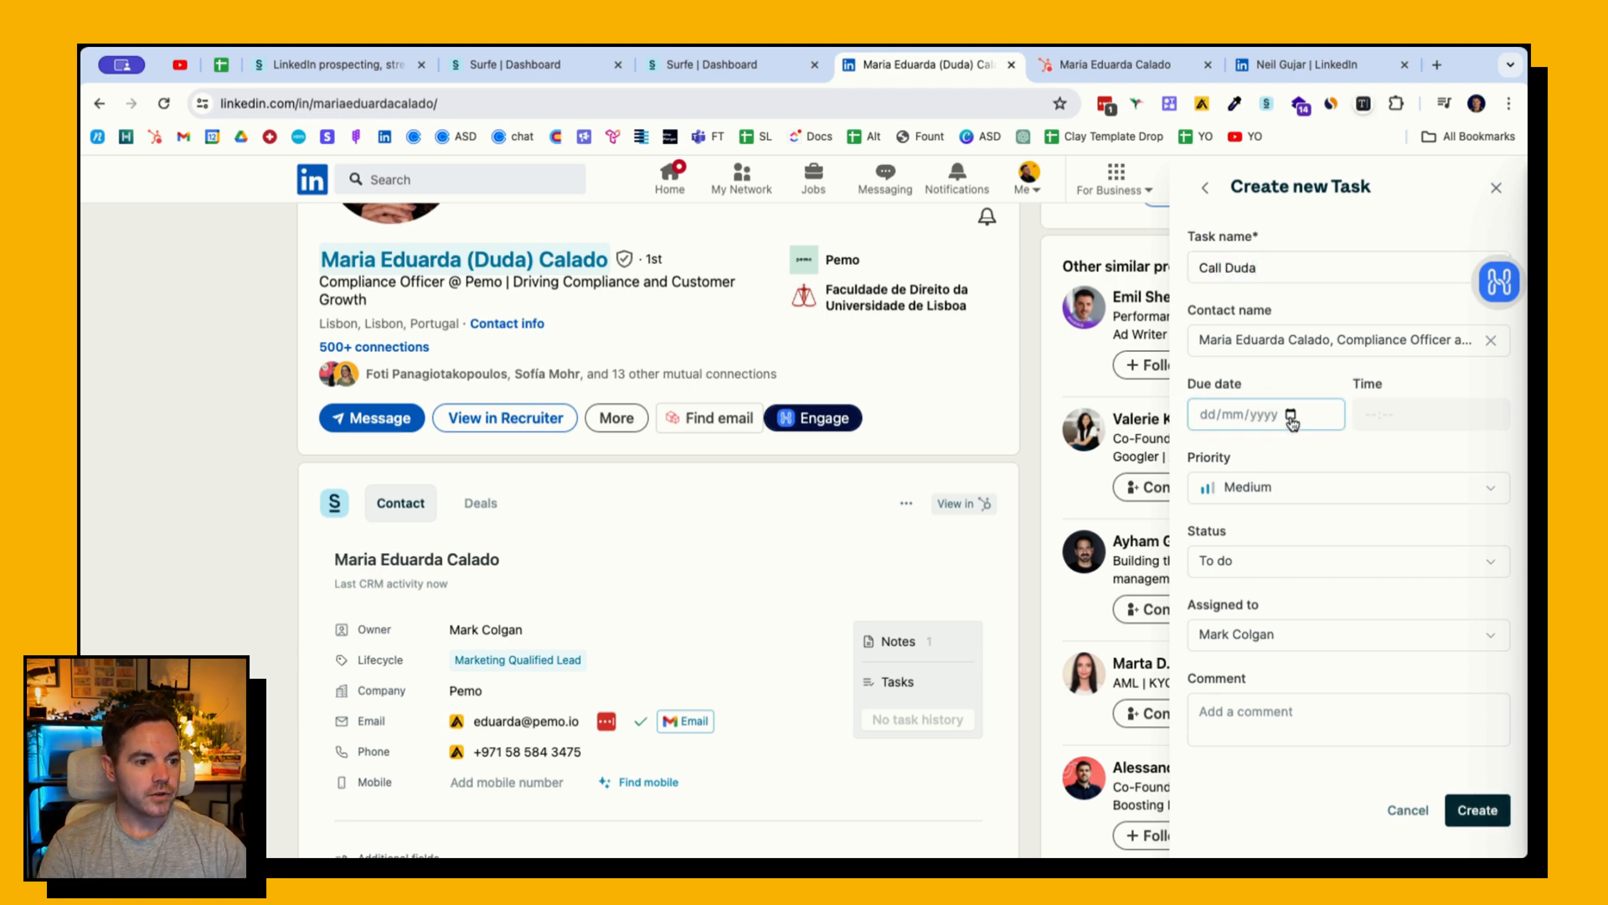
pyautogui.click(1355, 540)
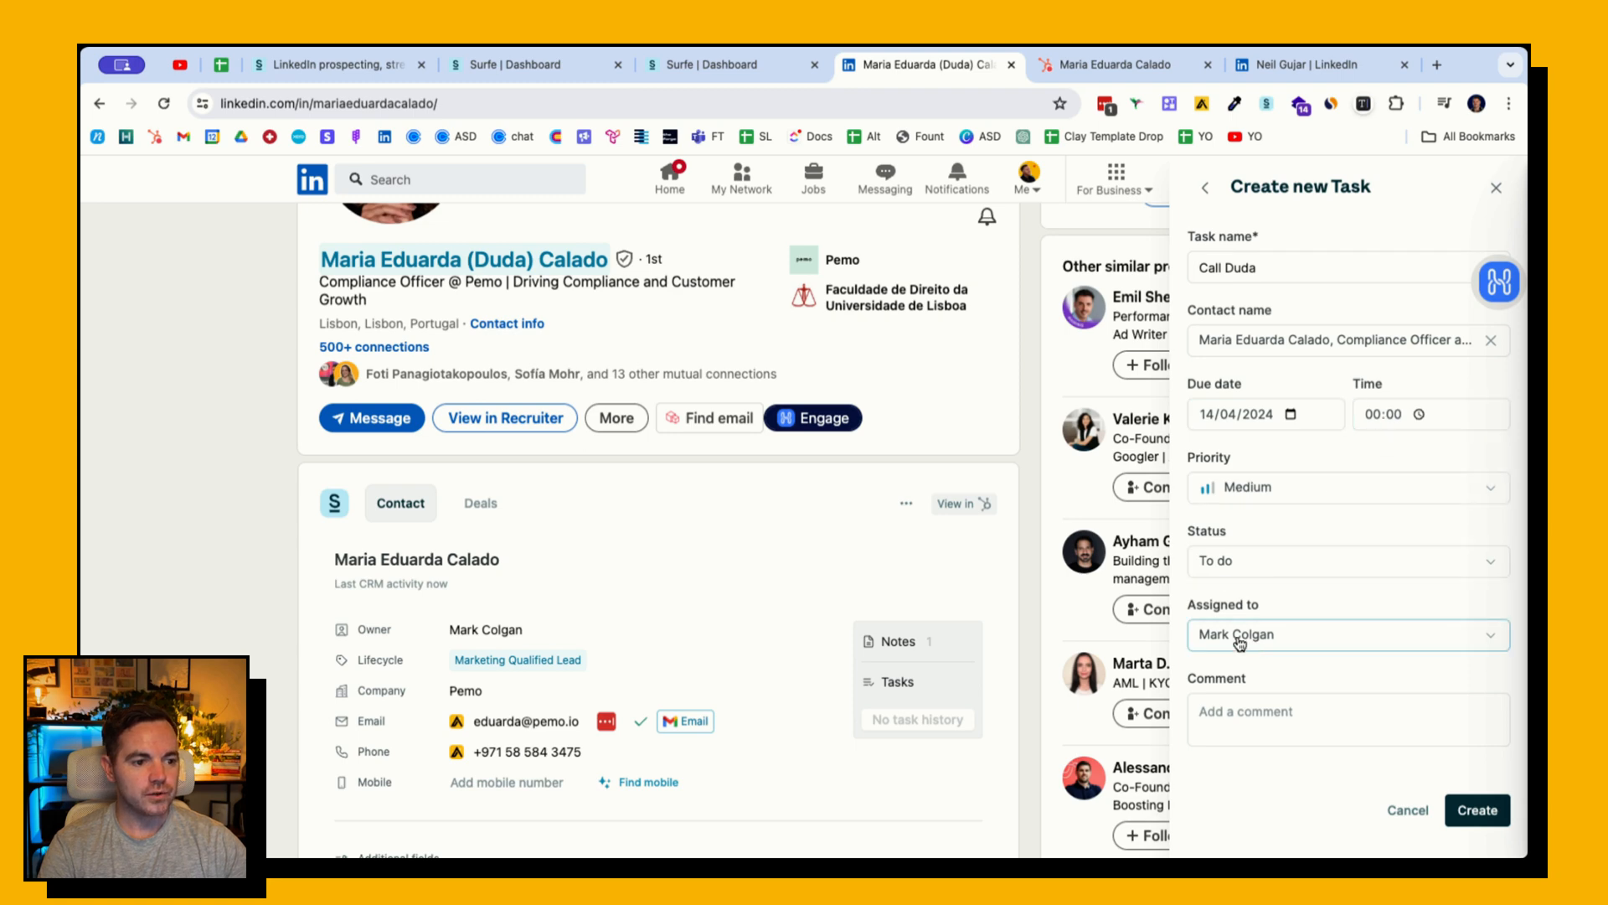
pyautogui.click(1493, 826)
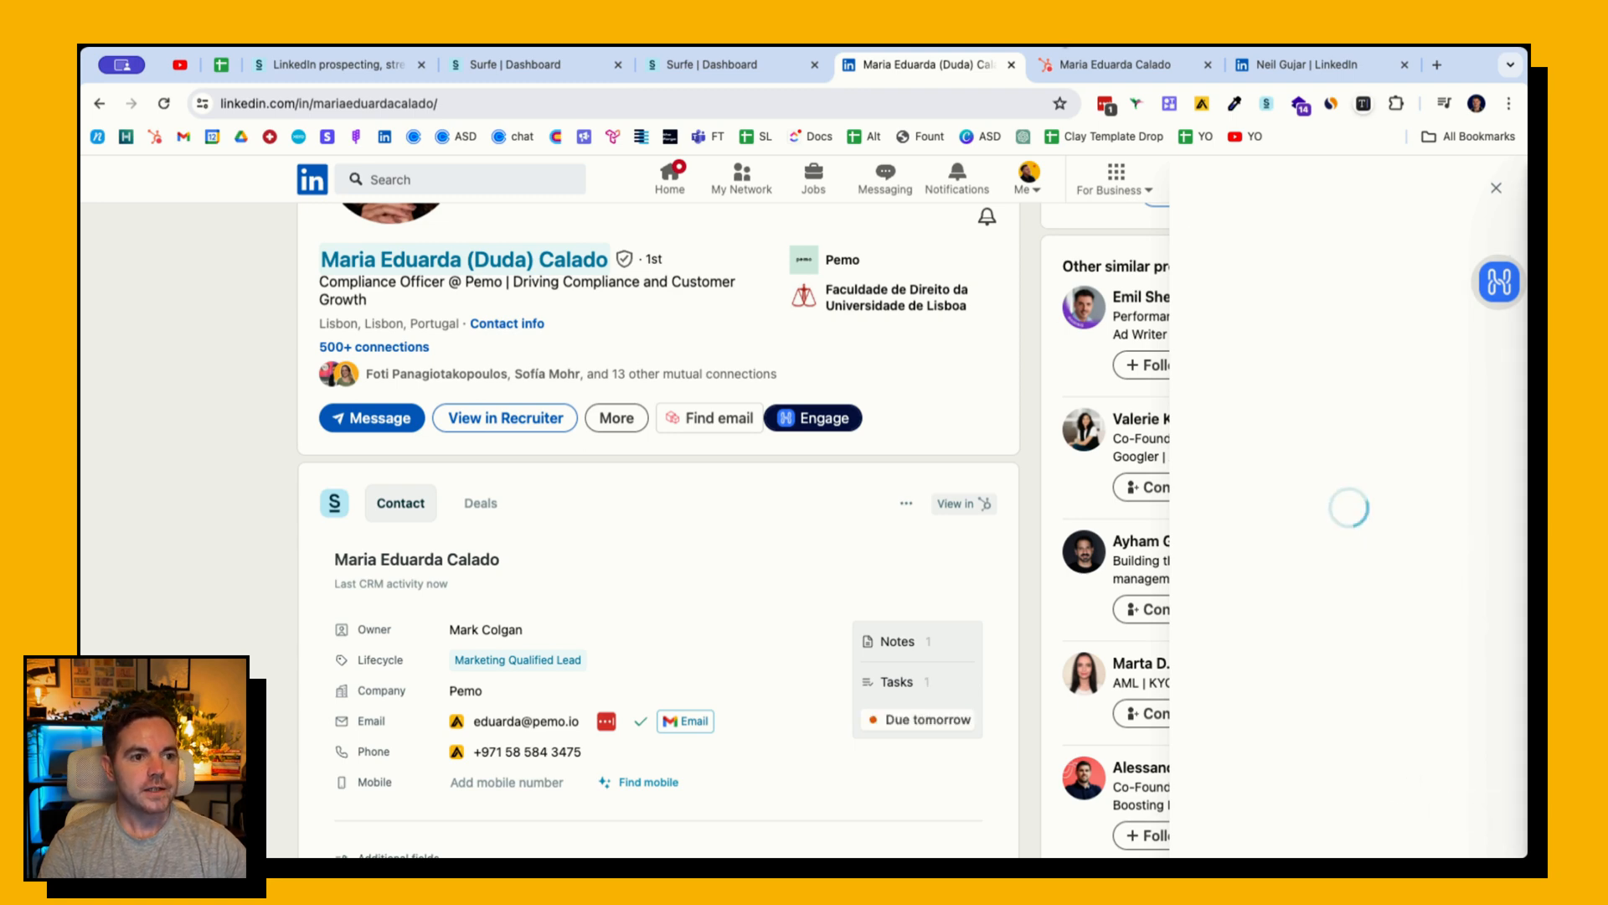
# - Switch to the contact's HubSpot record and check its notes and tasks for the newly added items
pyautogui.click(1088, 69)
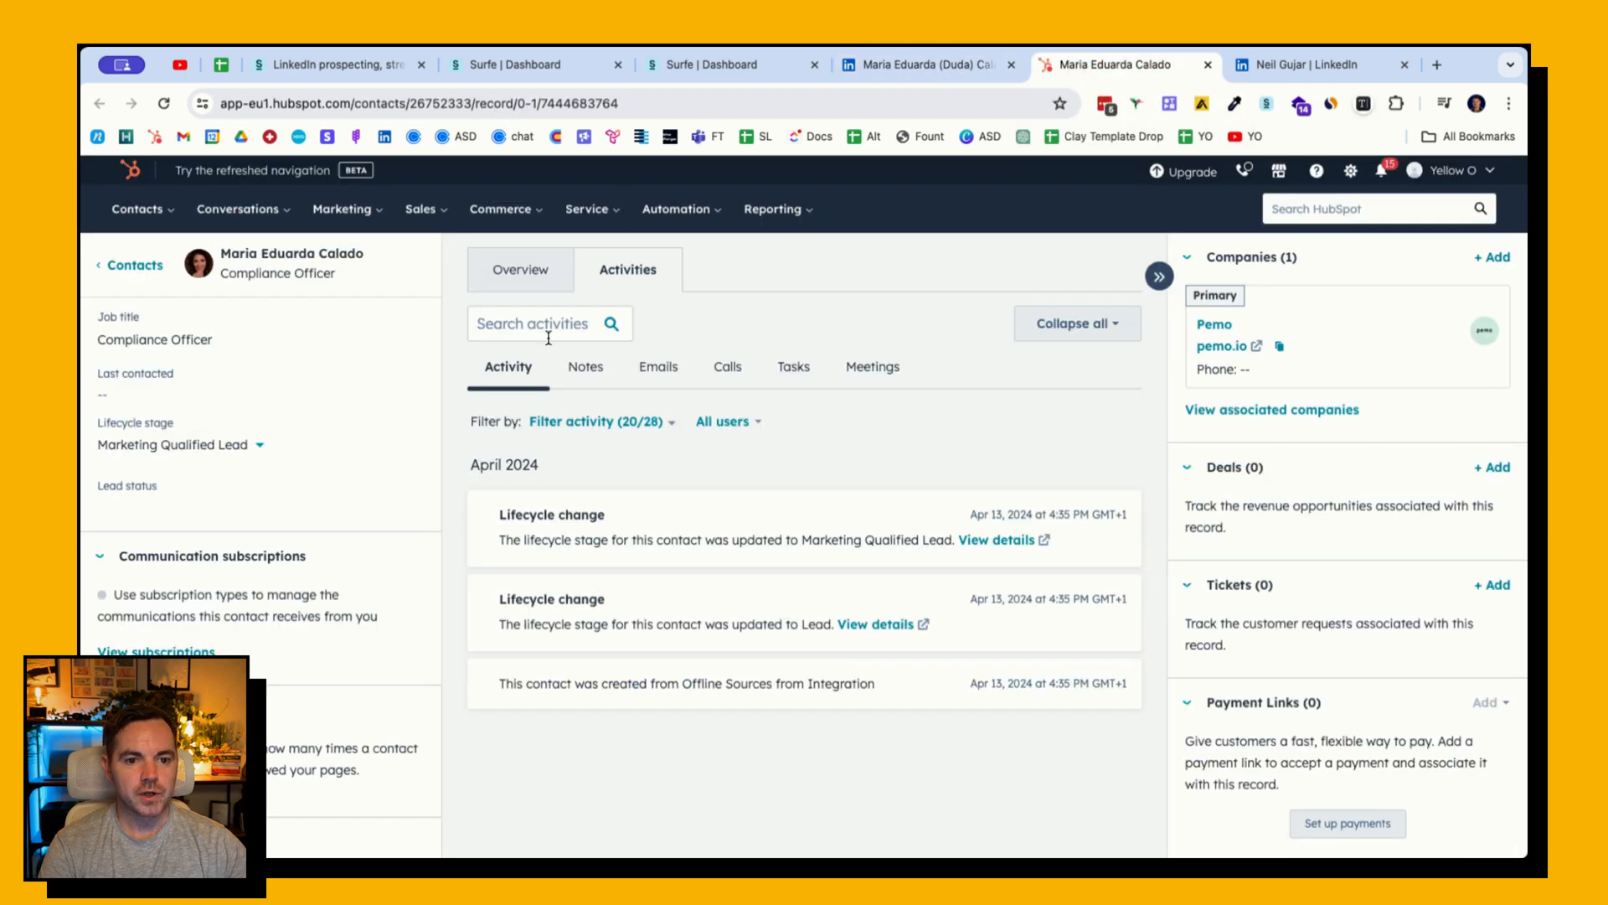
pyautogui.click(587, 371)
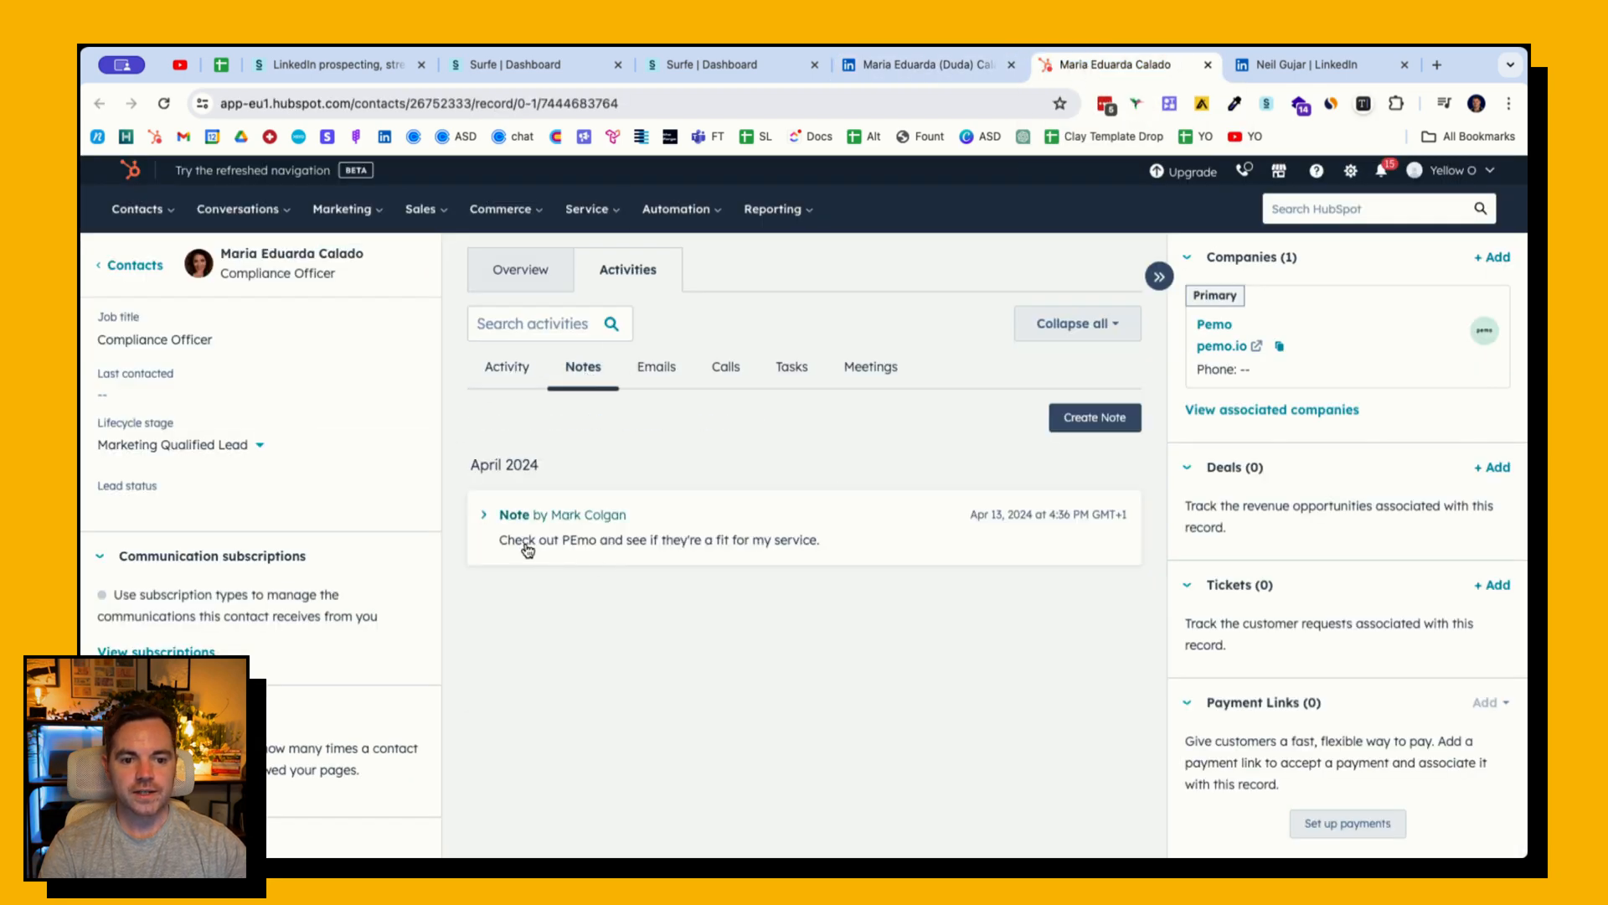
pyautogui.click(789, 364)
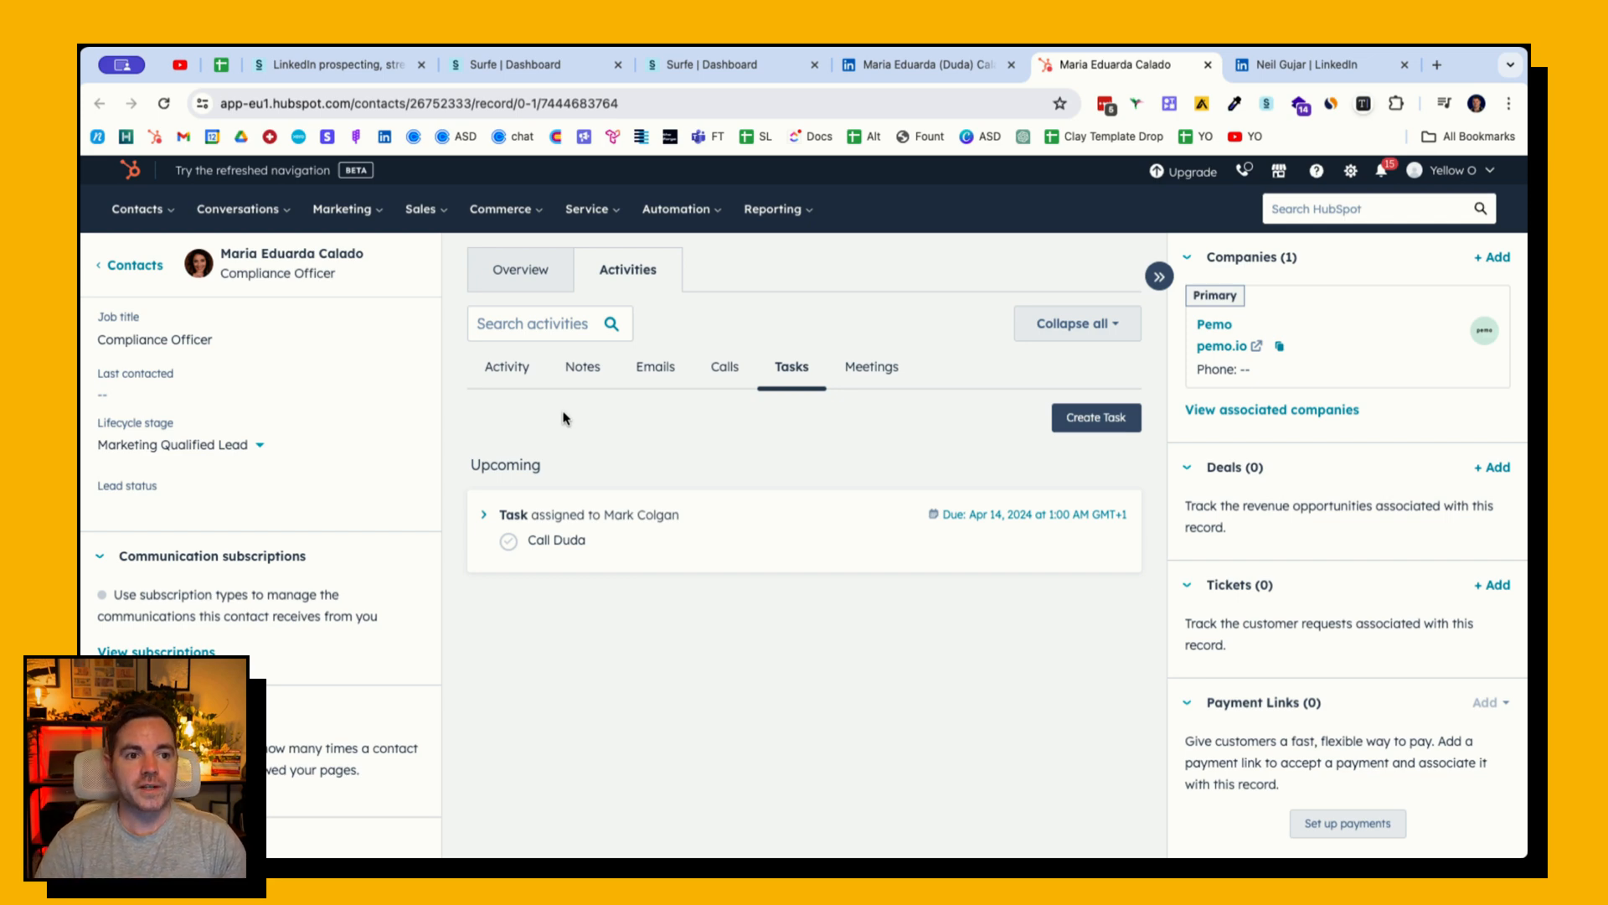
# - Switch to the Noki contact's LinkedIn profile, open their deal and set its amount to 1000 GBP
pyautogui.click(1307, 65)
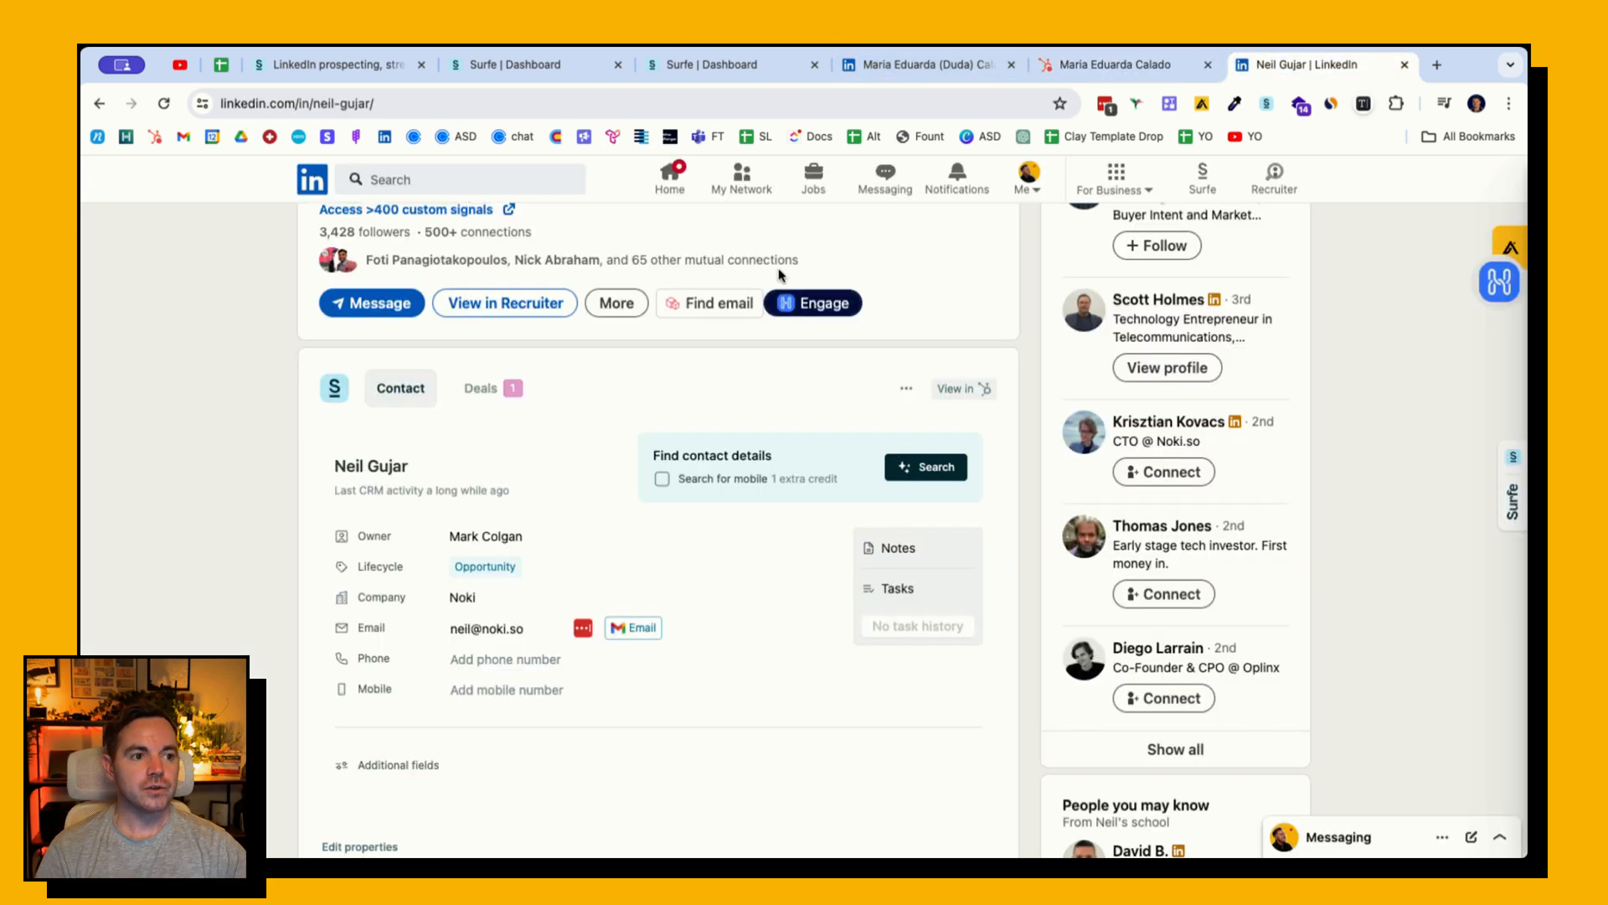
pyautogui.click(480, 390)
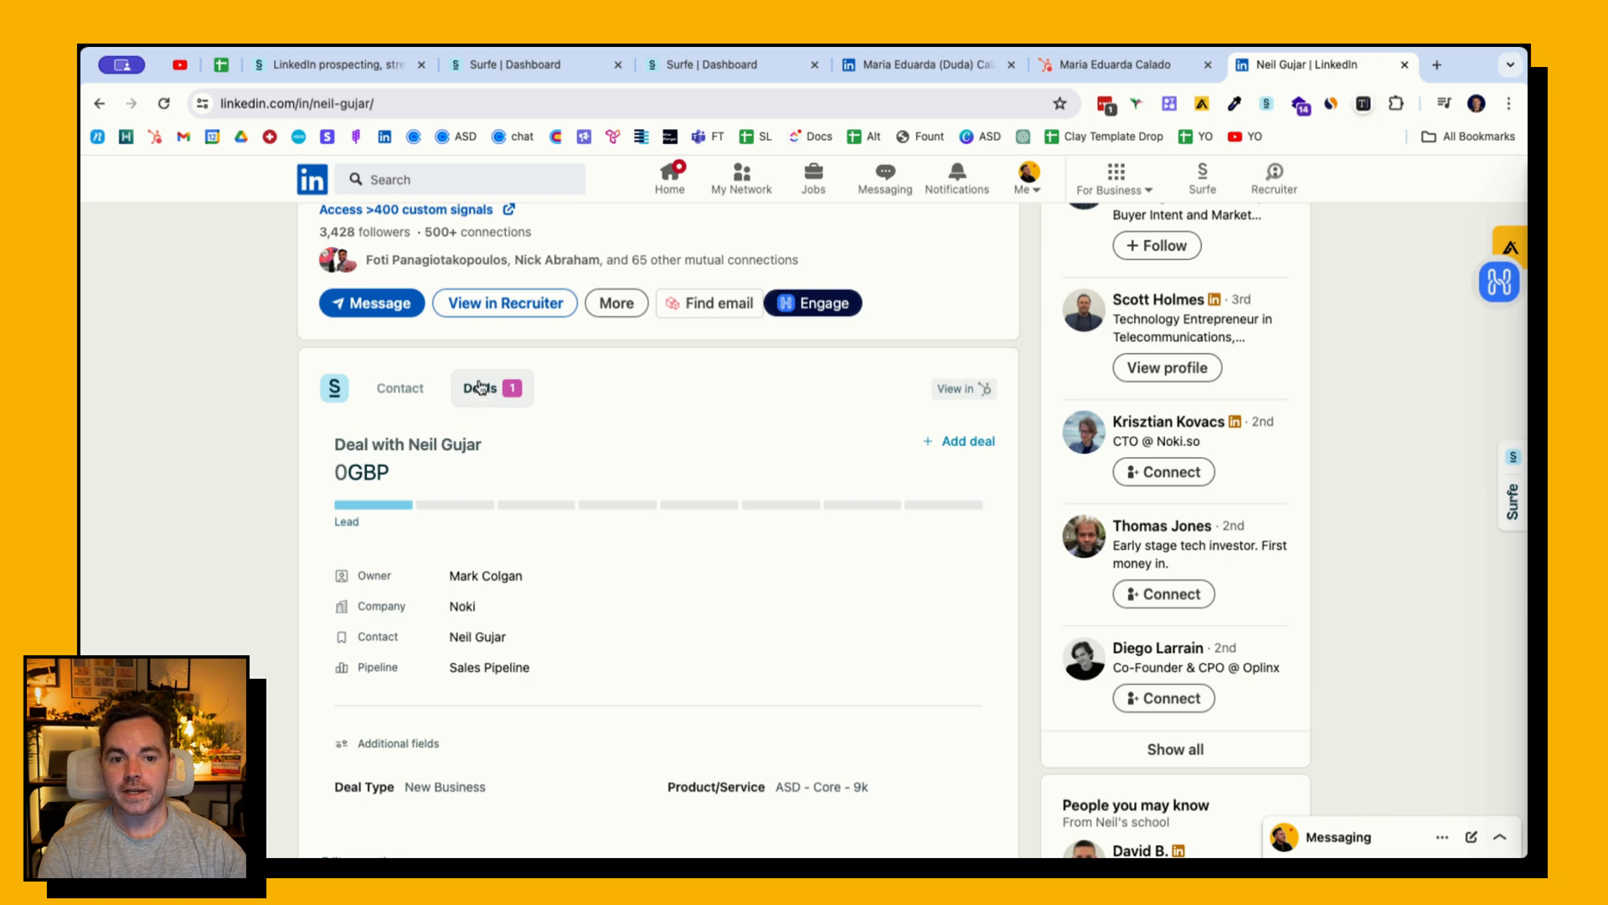
pyautogui.scroll(5, 385, 270)
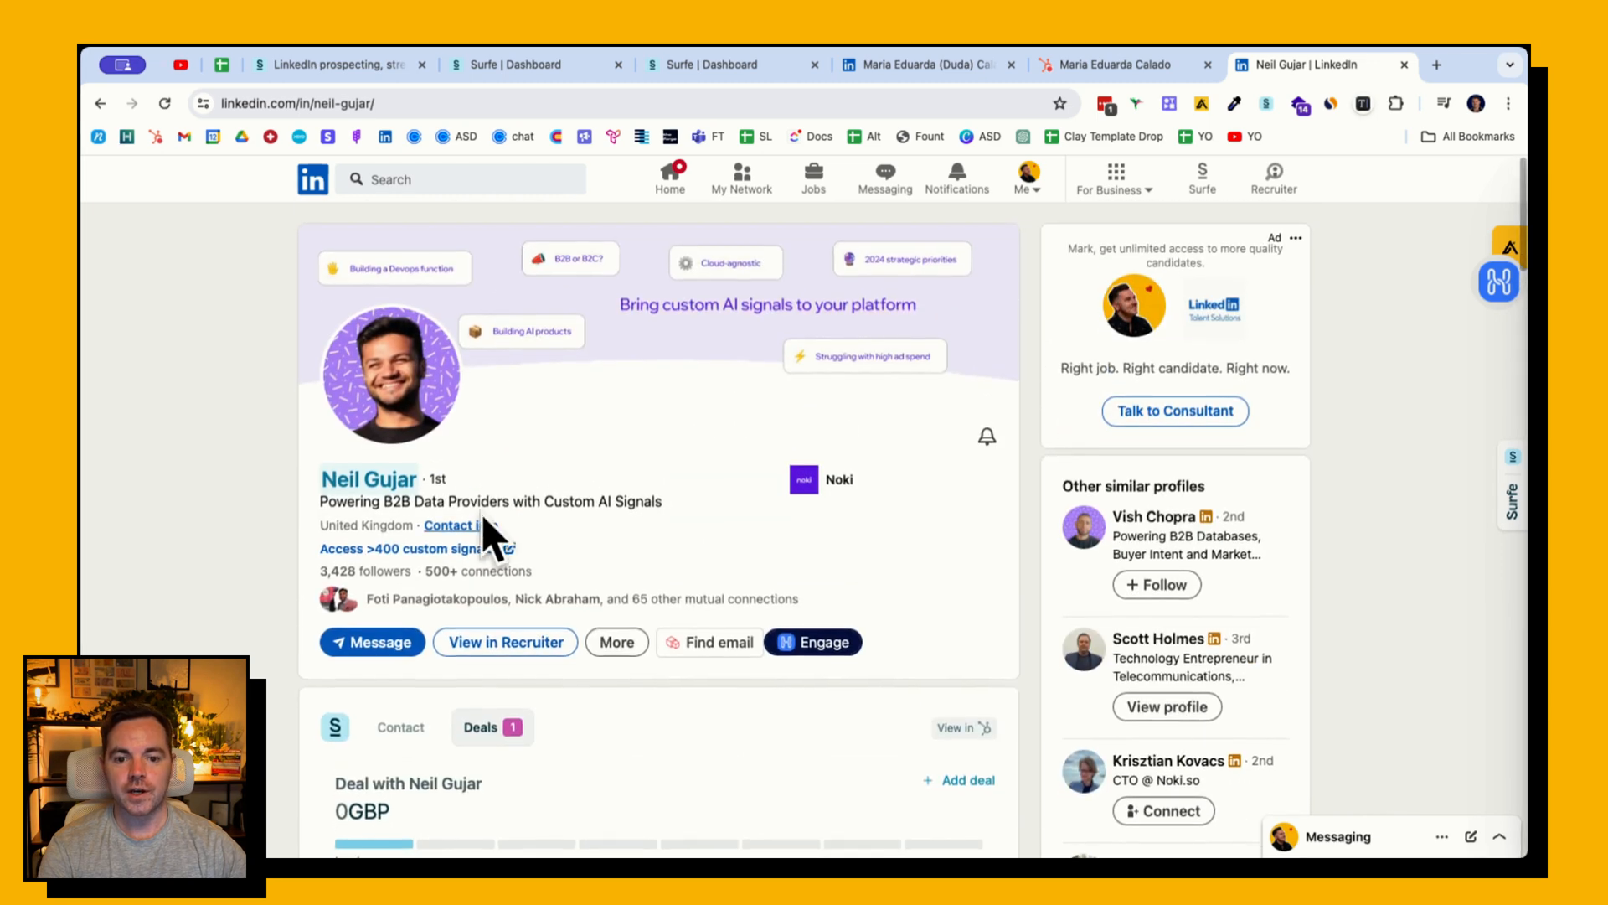
pyautogui.scroll(-6, 477, 537)
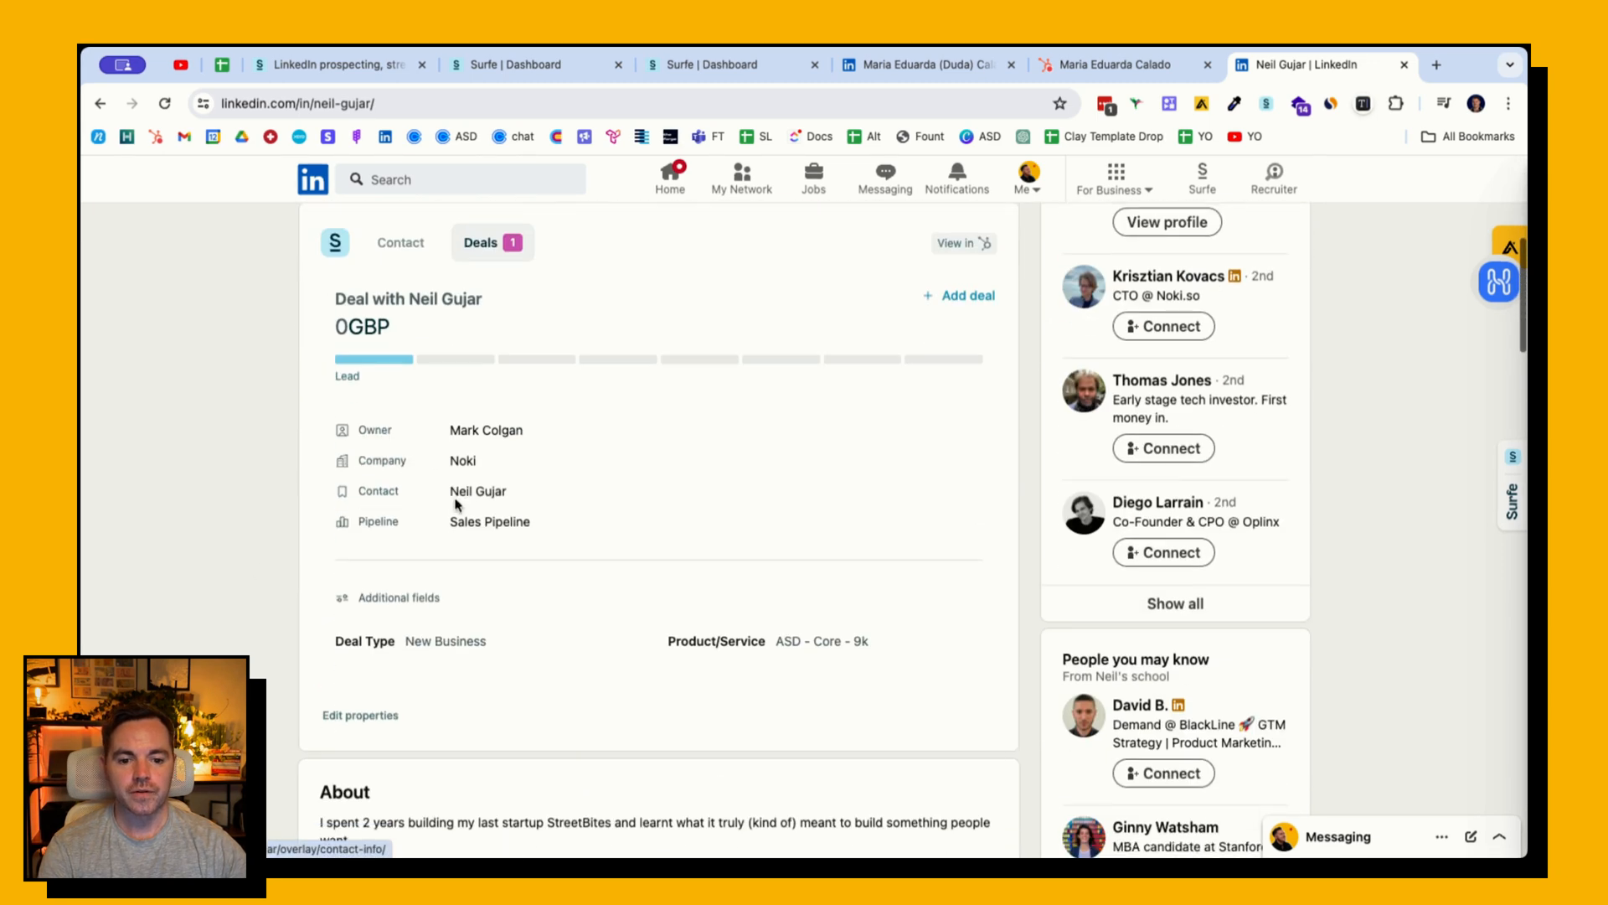
pyautogui.click(349, 329)
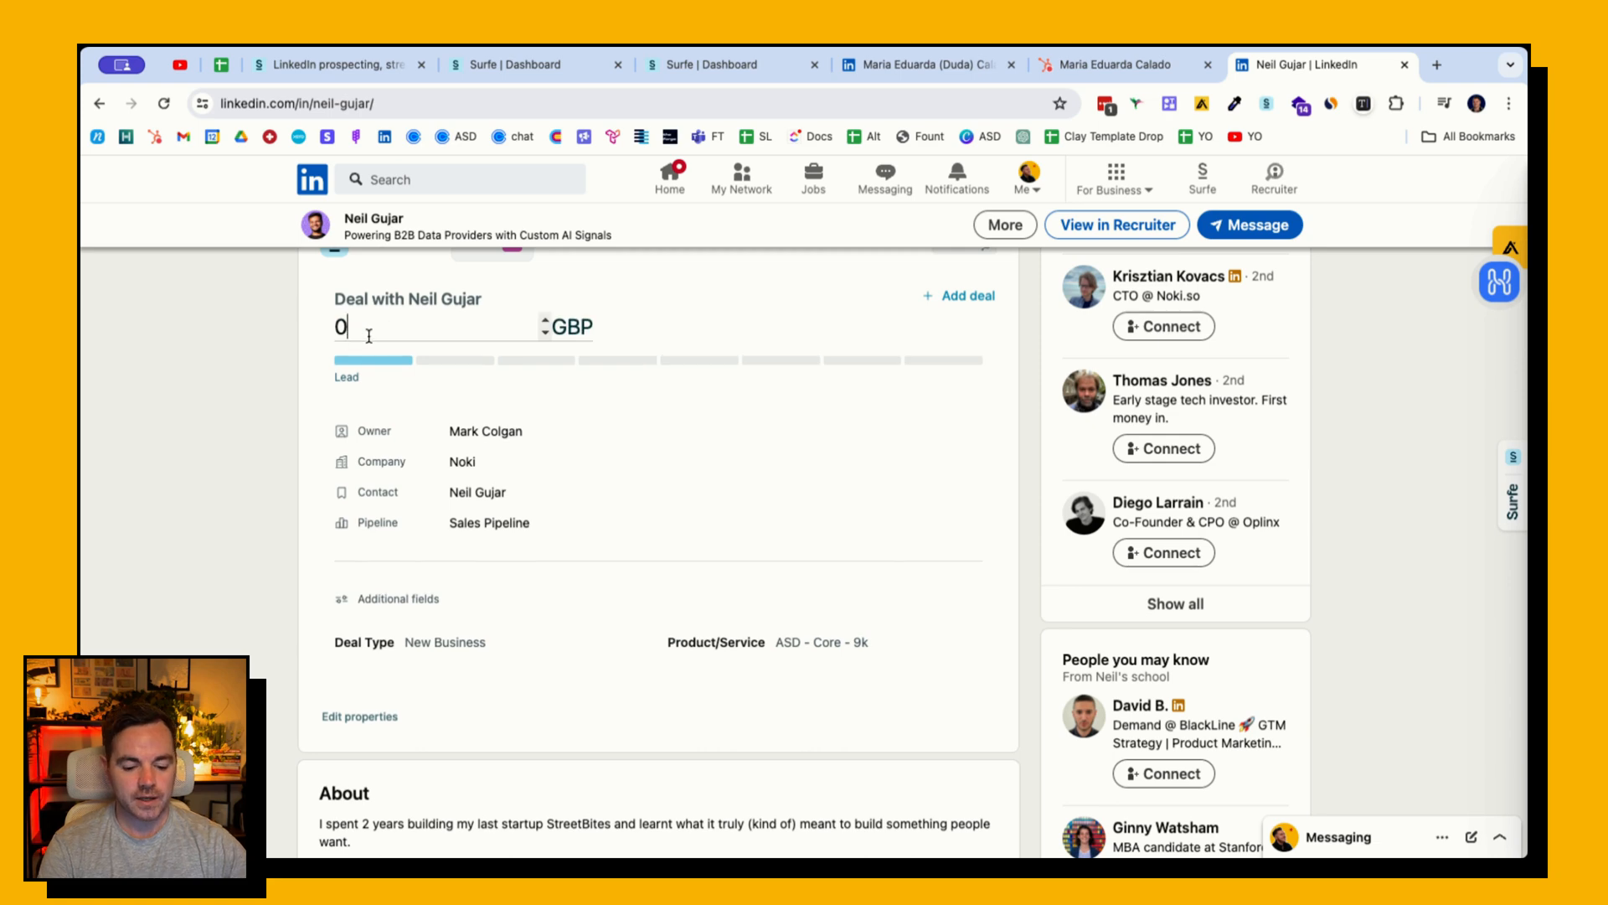
pyautogui.press('BackSpace')
pyautogui.write('1000')
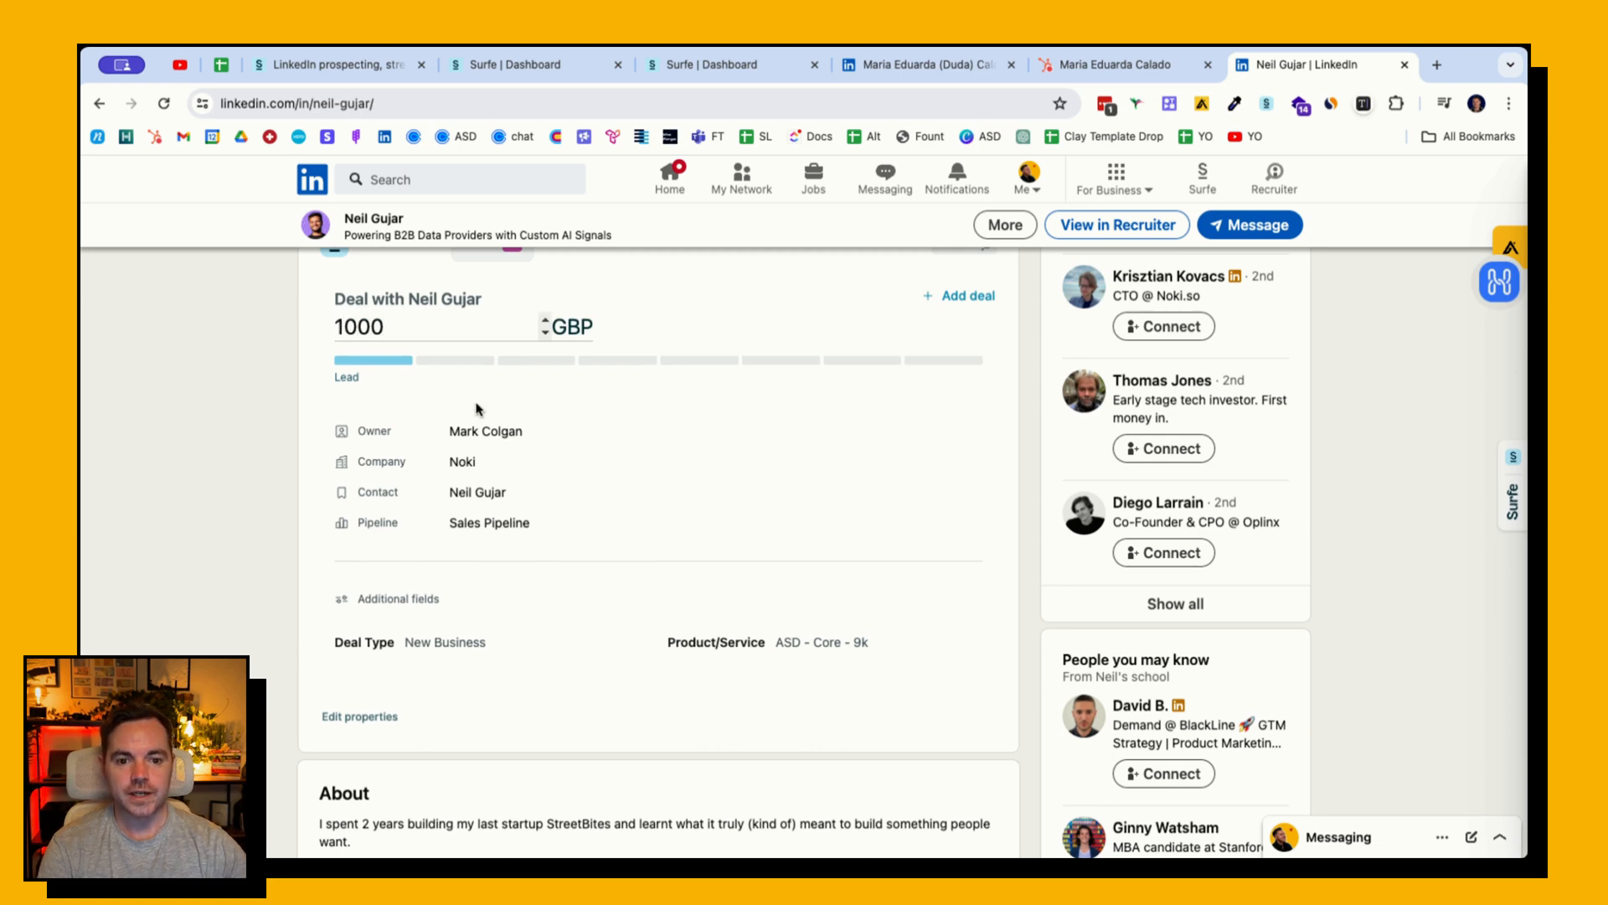
# - Set the deal type to Existing Business and the product/service to ASD - Core - 9k
pyautogui.click(448, 641)
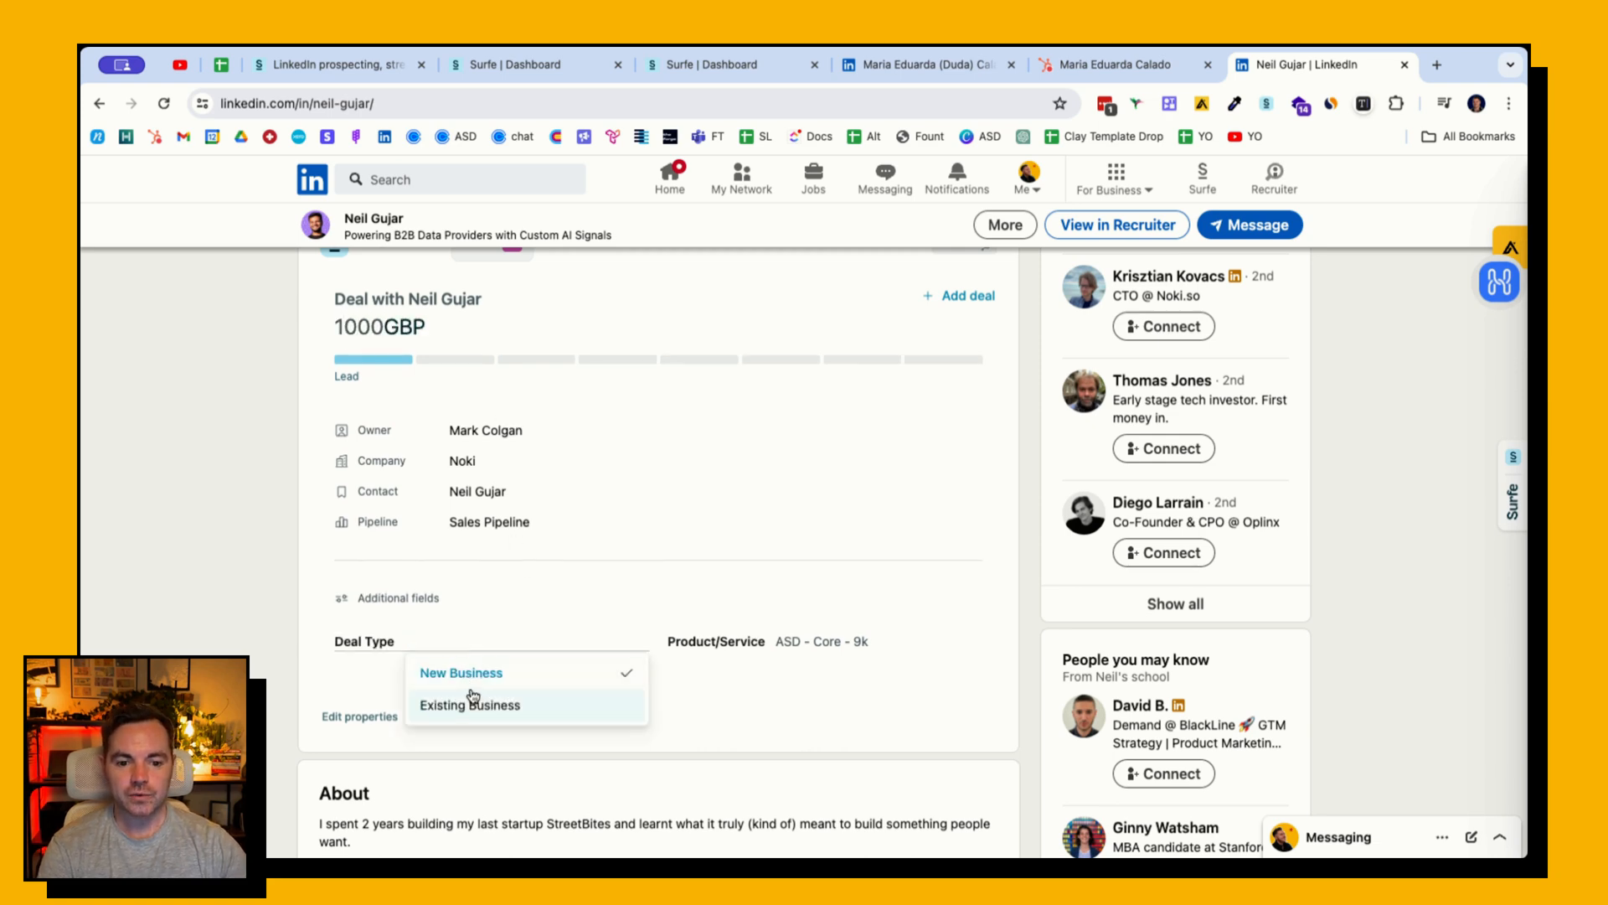
pyautogui.click(539, 702)
pyautogui.click(825, 641)
pyautogui.click(847, 737)
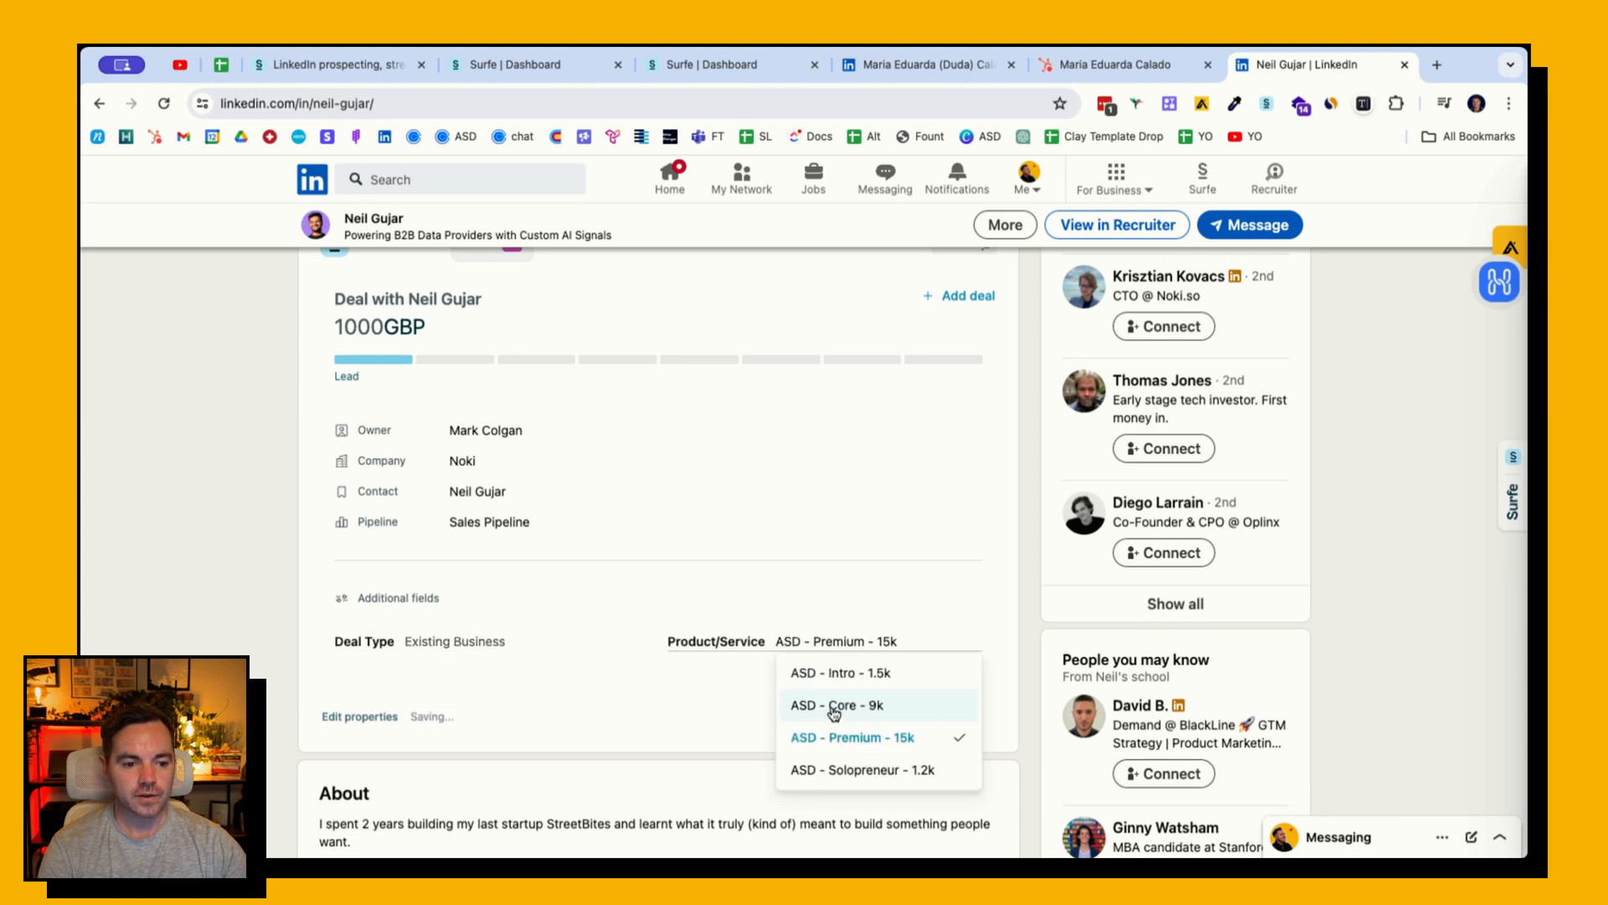
pyautogui.click(838, 704)
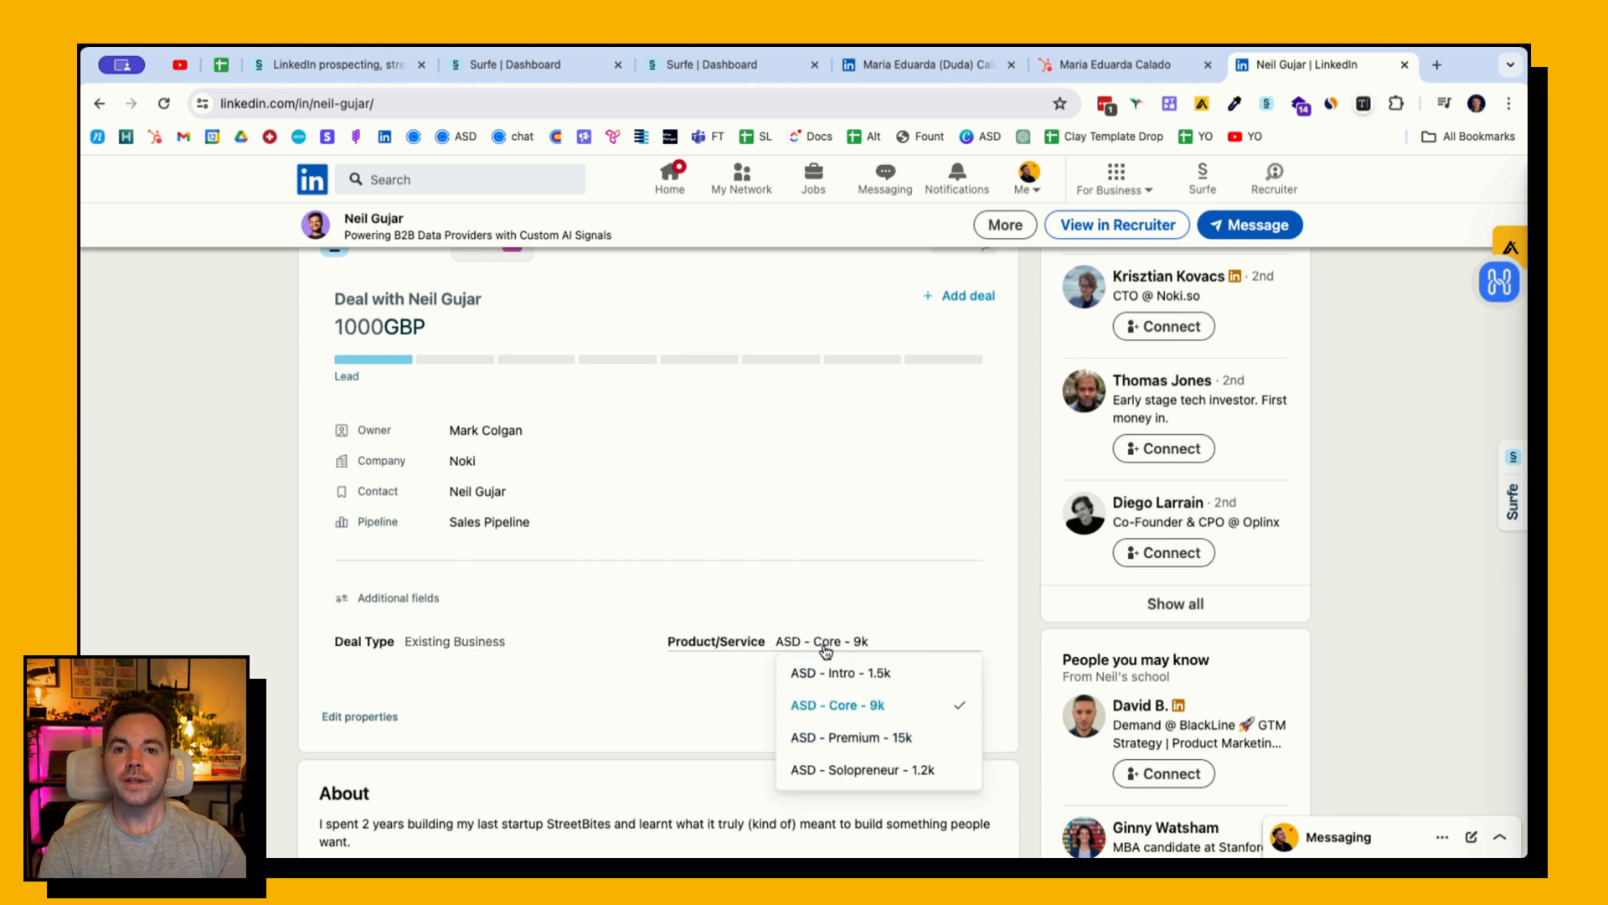